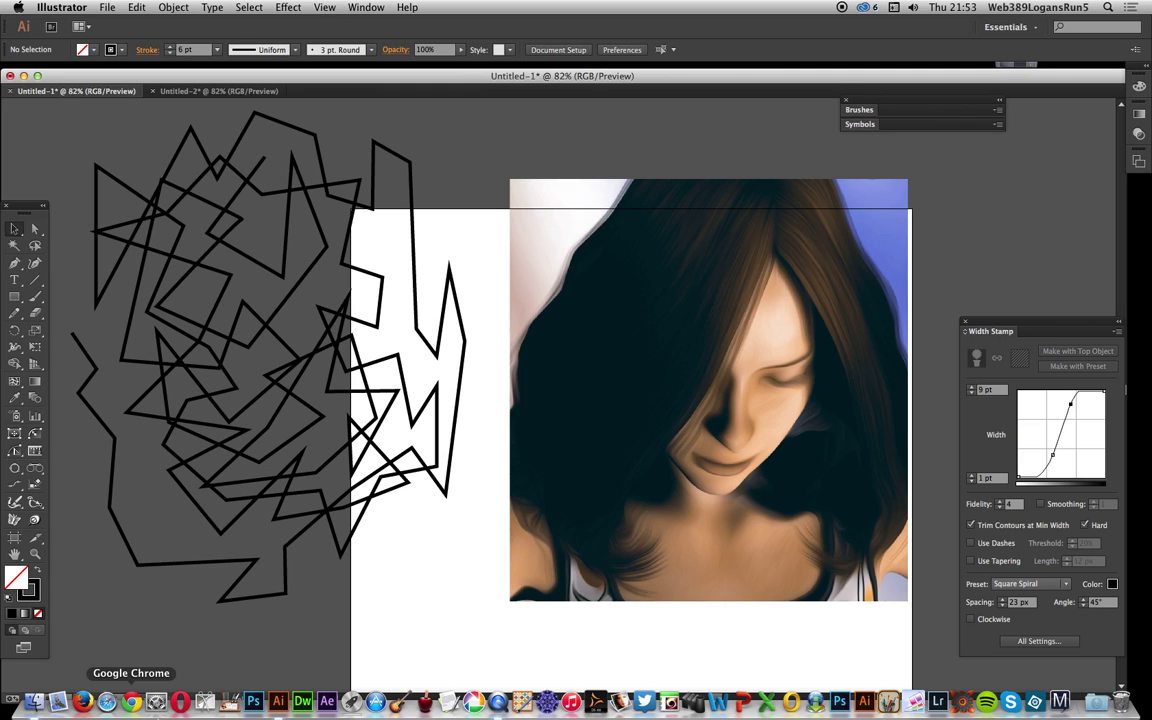
# Step: Select the dense black zigzag scribble path beside the portrait photo
pyautogui.click(318, 338)
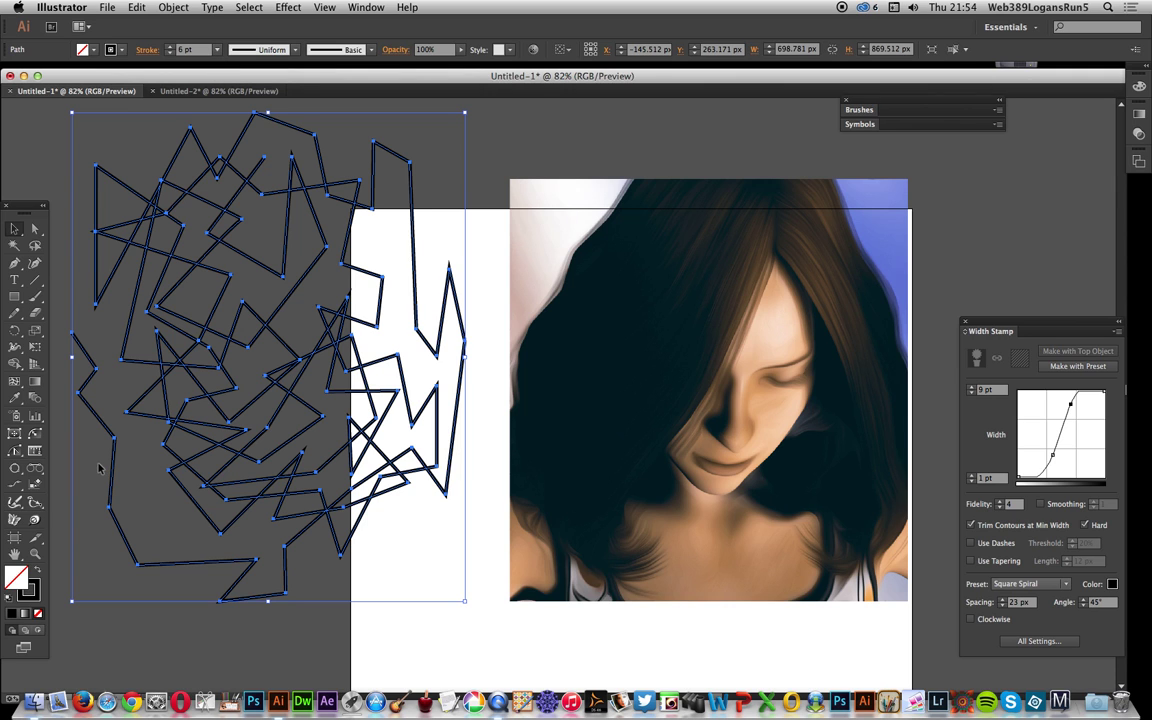
# Step: Move the zigzag right and continue it with the Pen tool, adding corners on the left
pyautogui.moveTo(259, 150)
pyautogui.mouseDown()
pyautogui.moveTo(347, 170)
pyautogui.moveTo(363, 191)
pyautogui.mouseUp()
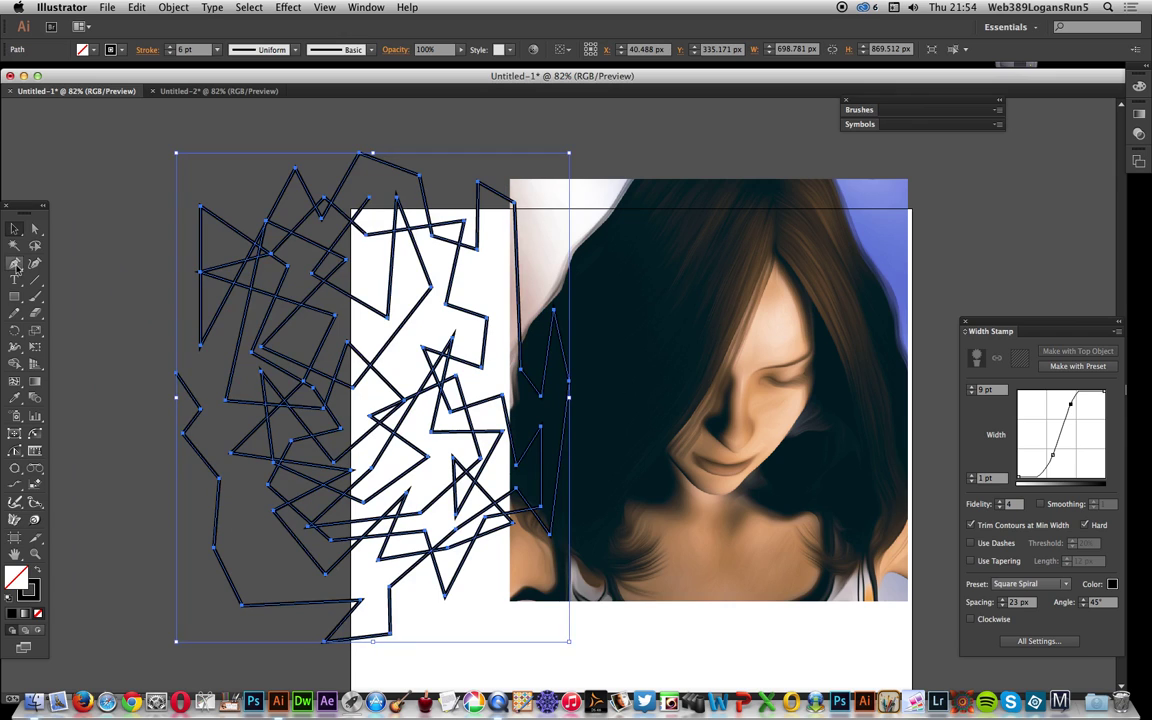
pyautogui.click(15, 264)
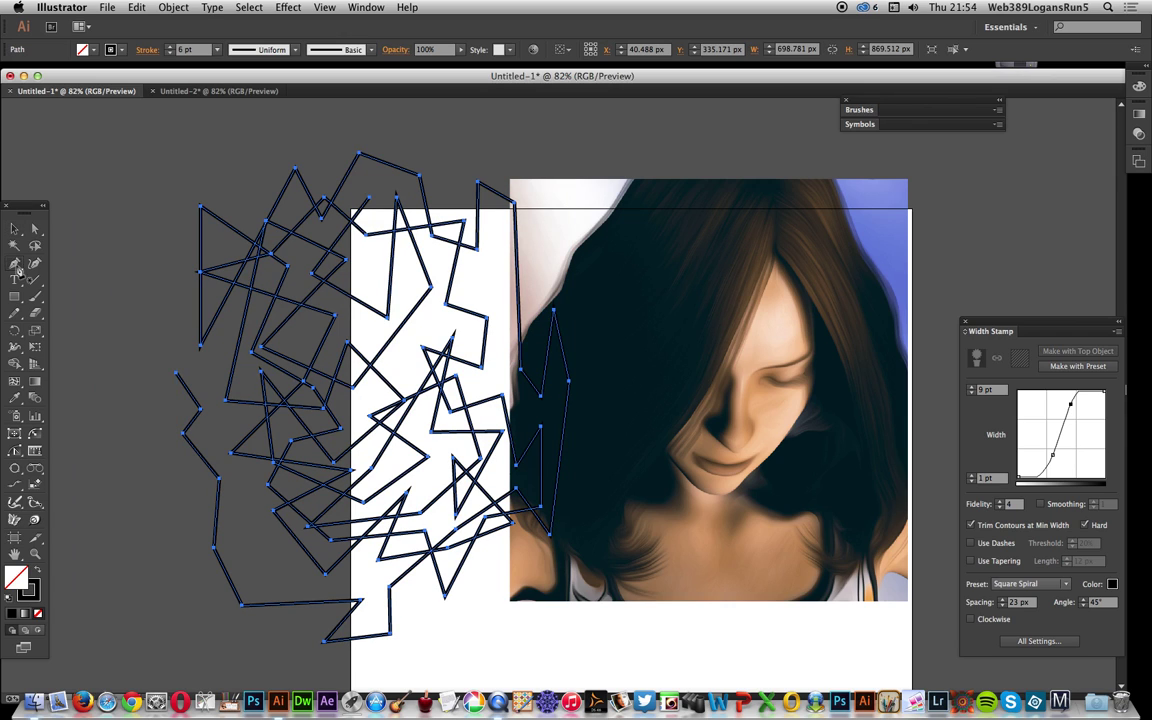
pyautogui.click(179, 377)
pyautogui.click(147, 290)
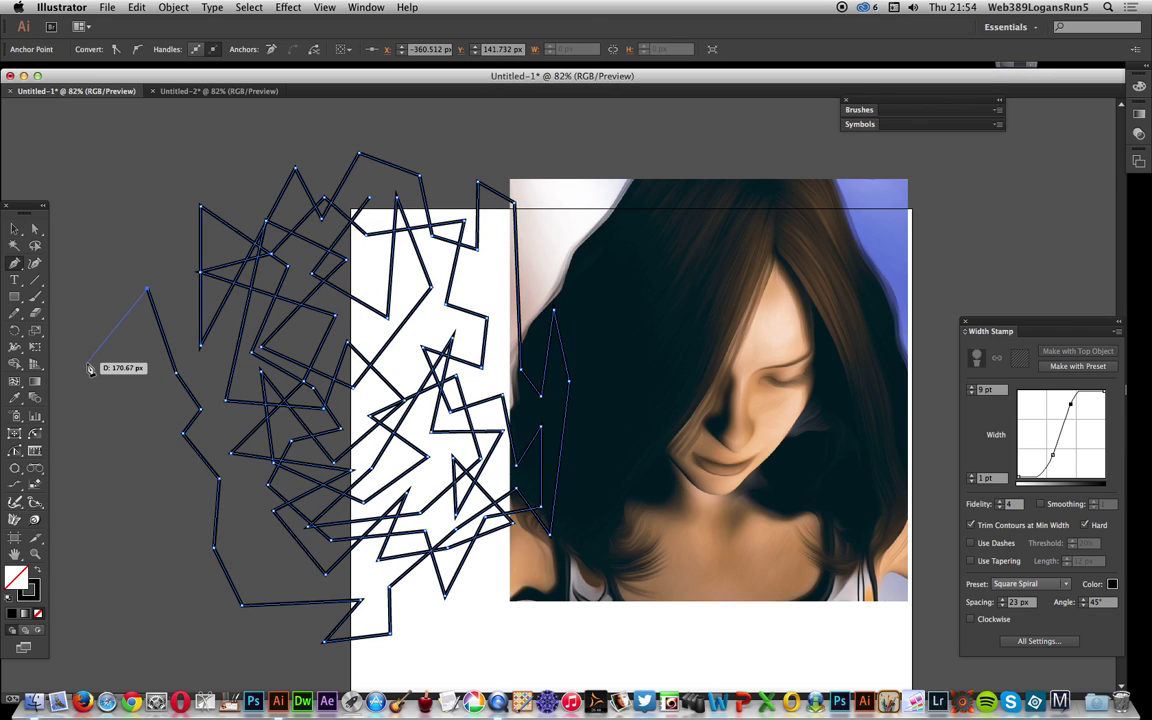
pyautogui.click(88, 363)
pyautogui.click(149, 393)
pyautogui.click(122, 466)
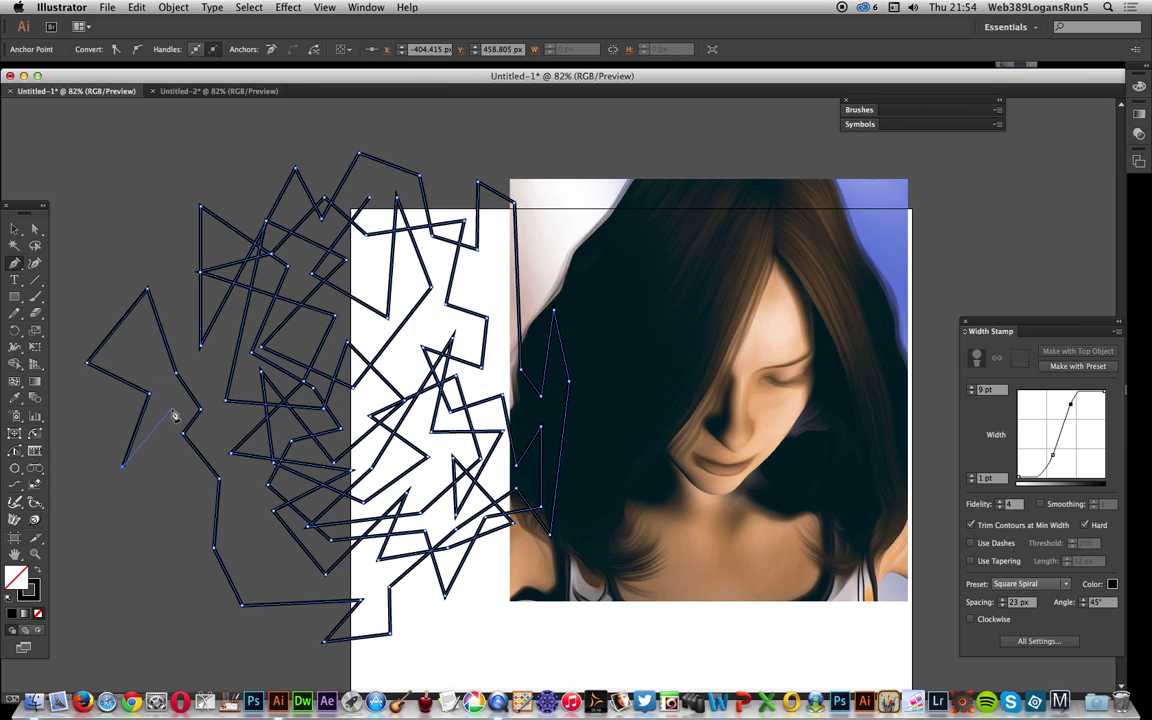
pyautogui.click(171, 408)
# Step: Zigzag the path across the page's top and over the photo's left side and back
pyautogui.click(205, 372)
pyautogui.click(216, 438)
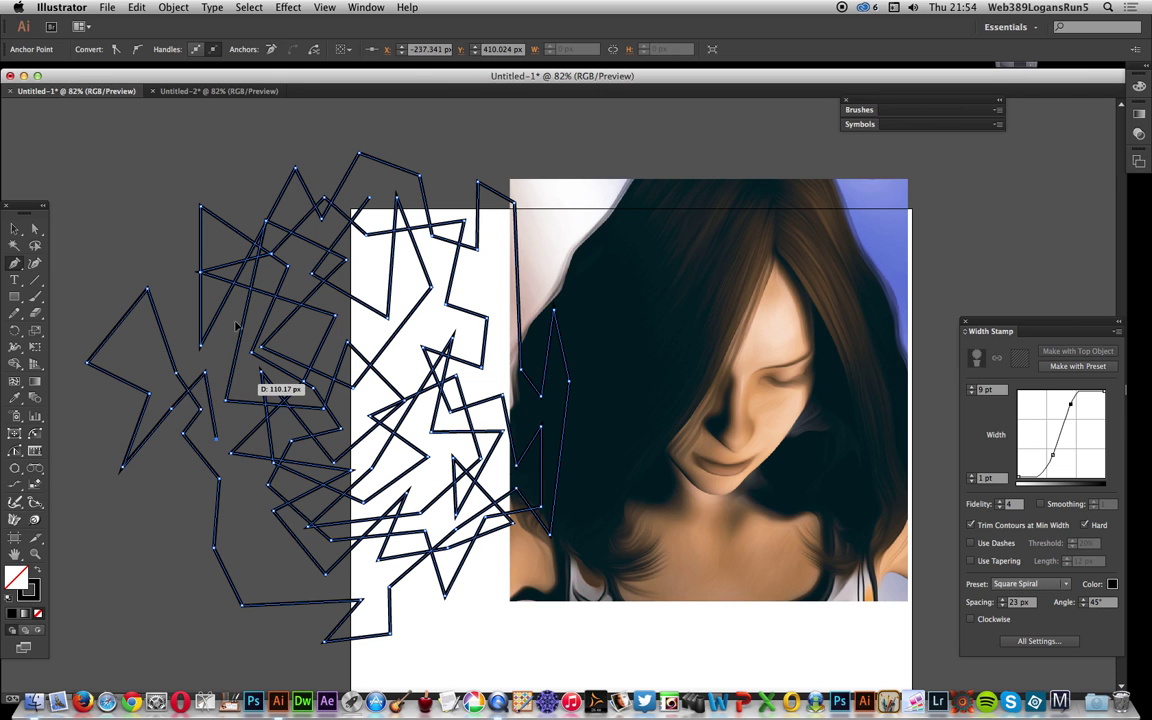
pyautogui.click(180, 290)
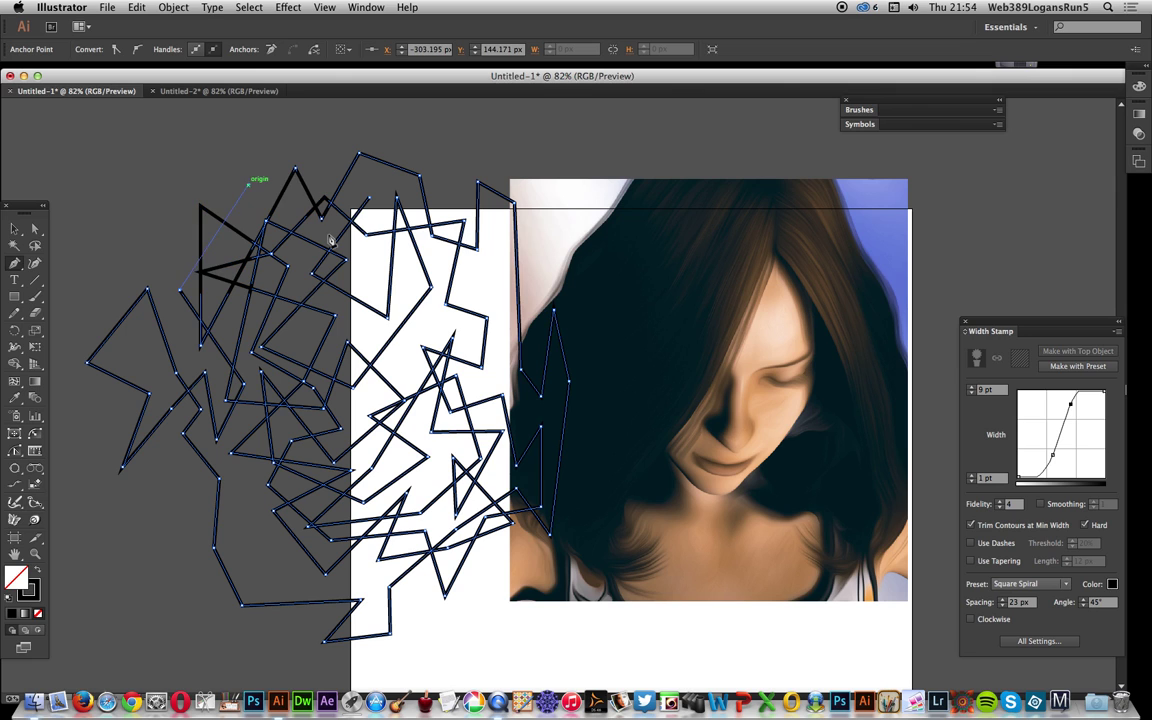
pyautogui.click(378, 252)
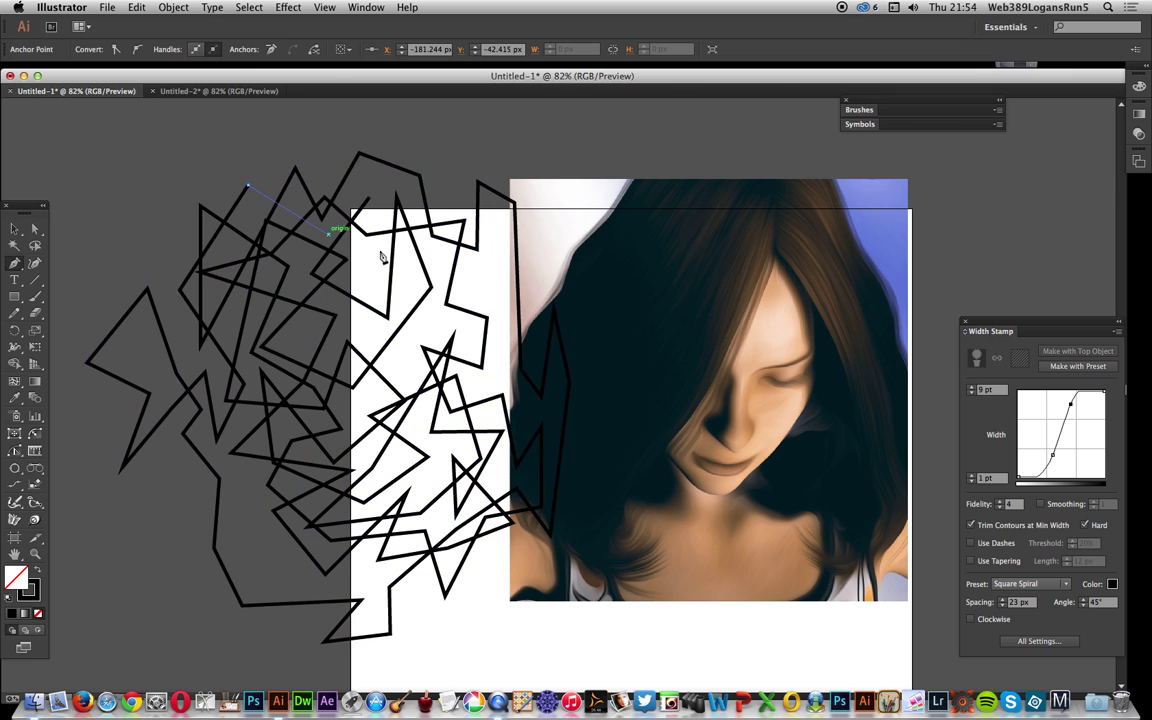
pyautogui.click(379, 138)
pyautogui.click(437, 143)
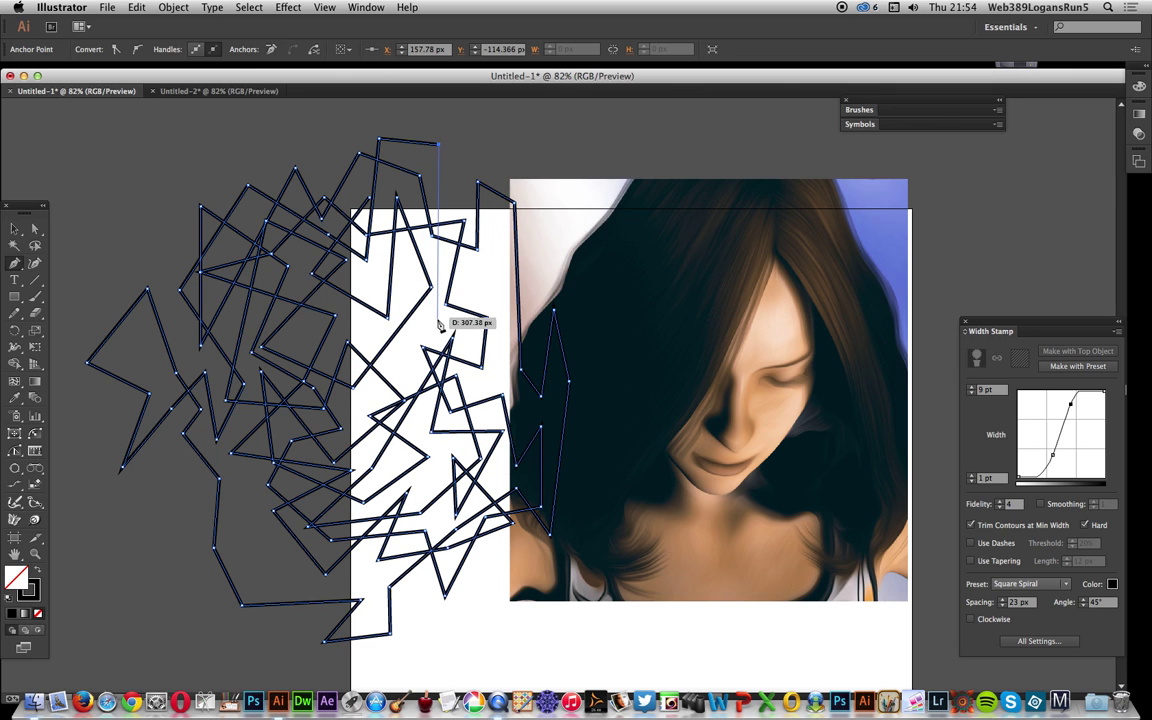
pyautogui.click(483, 287)
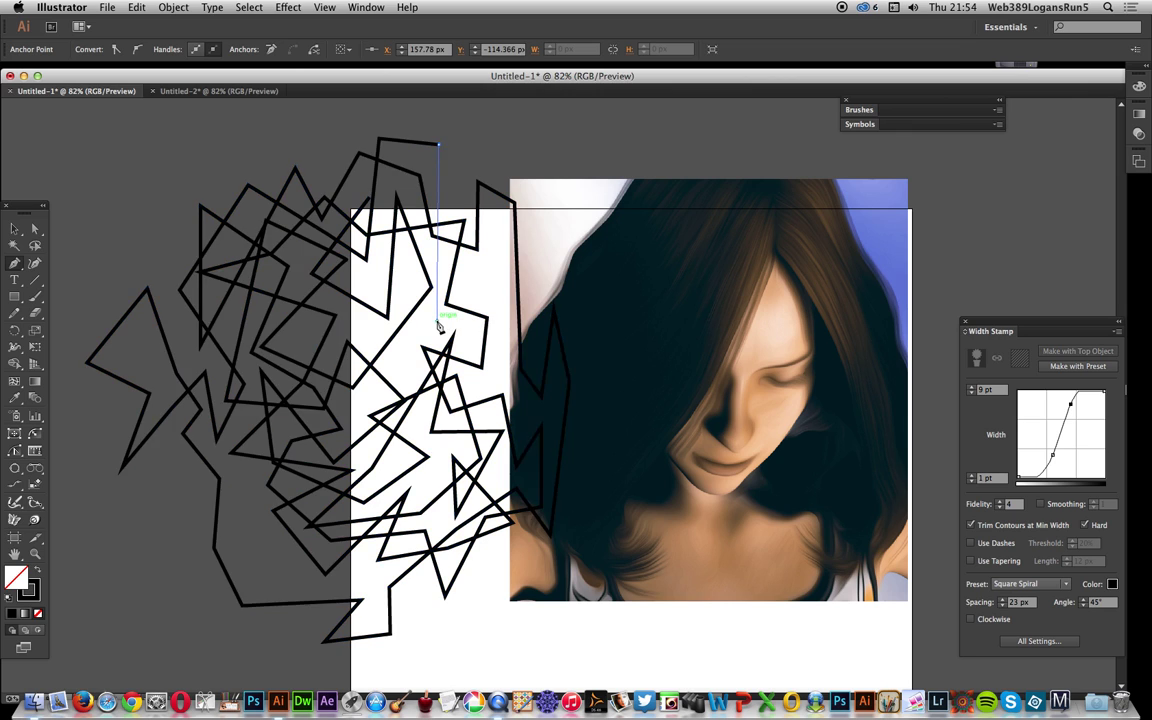
pyautogui.click(553, 279)
pyautogui.click(498, 343)
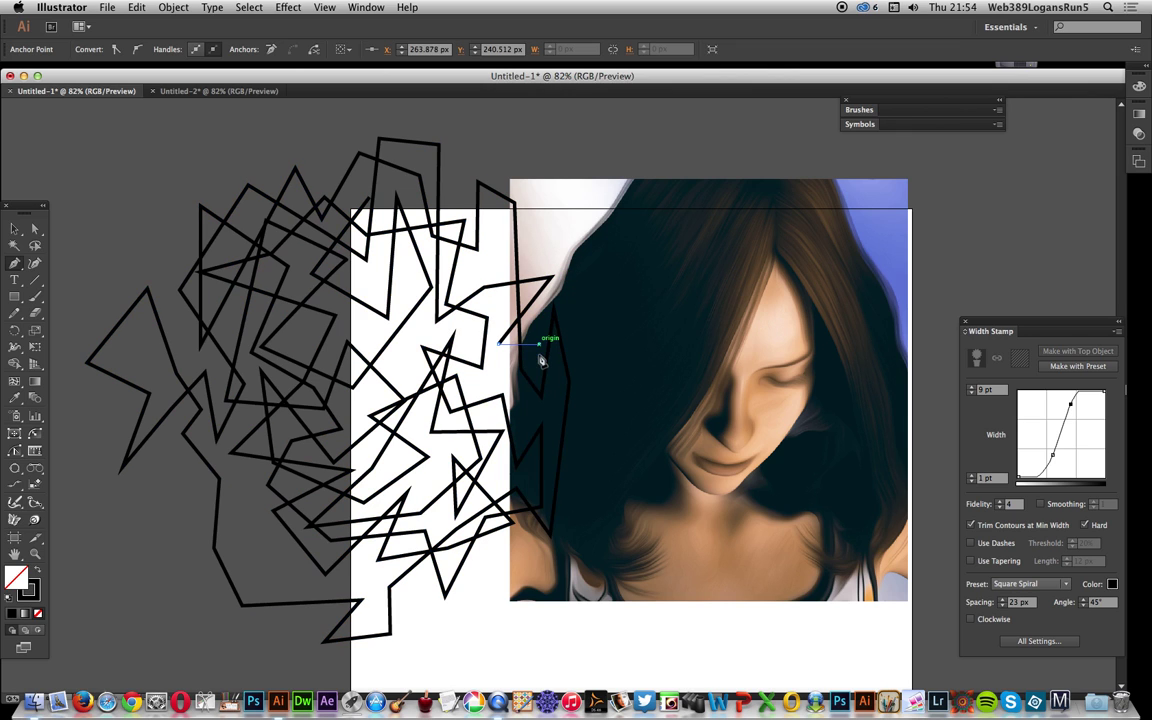
pyautogui.click(540, 343)
pyautogui.click(420, 413)
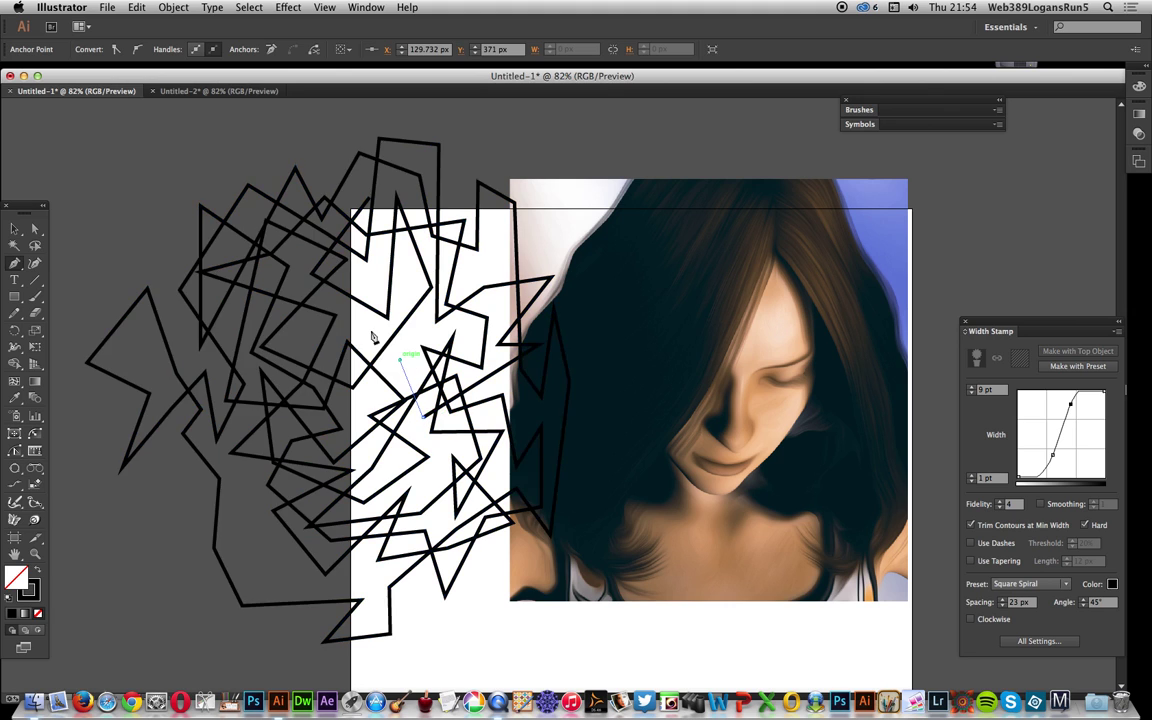
pyautogui.click(371, 330)
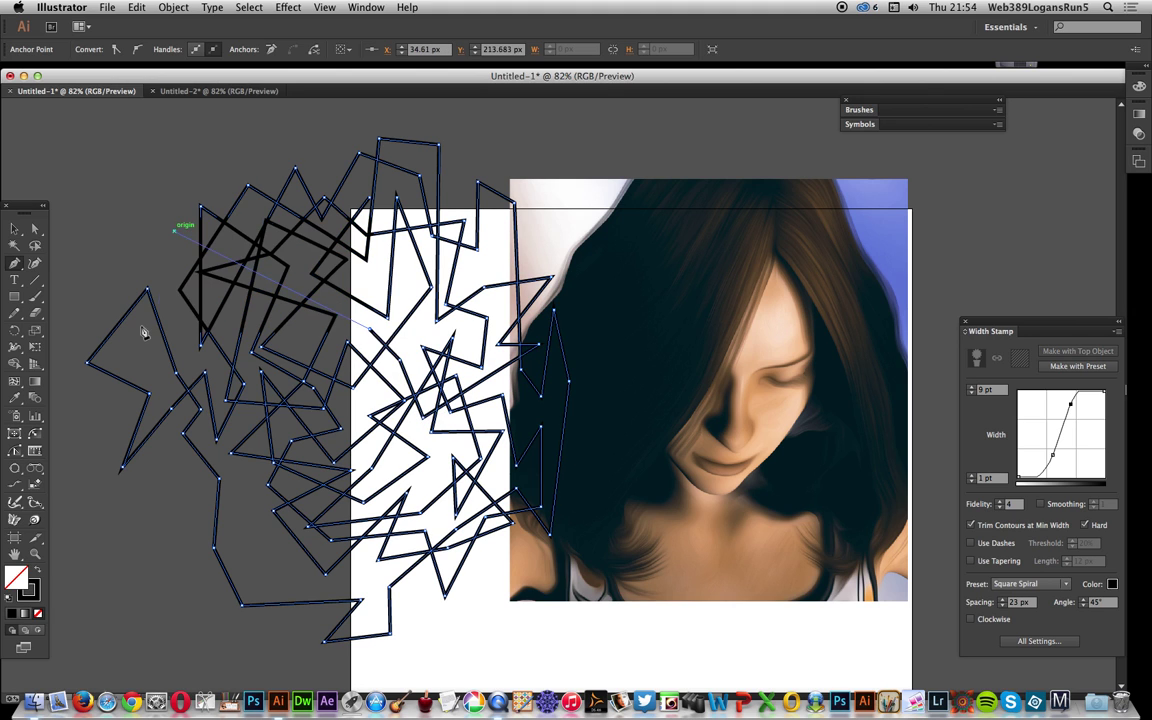
# Step: Add jagged corners along the bottom to the photo's lower left, then finish and deselect
pyautogui.click(169, 481)
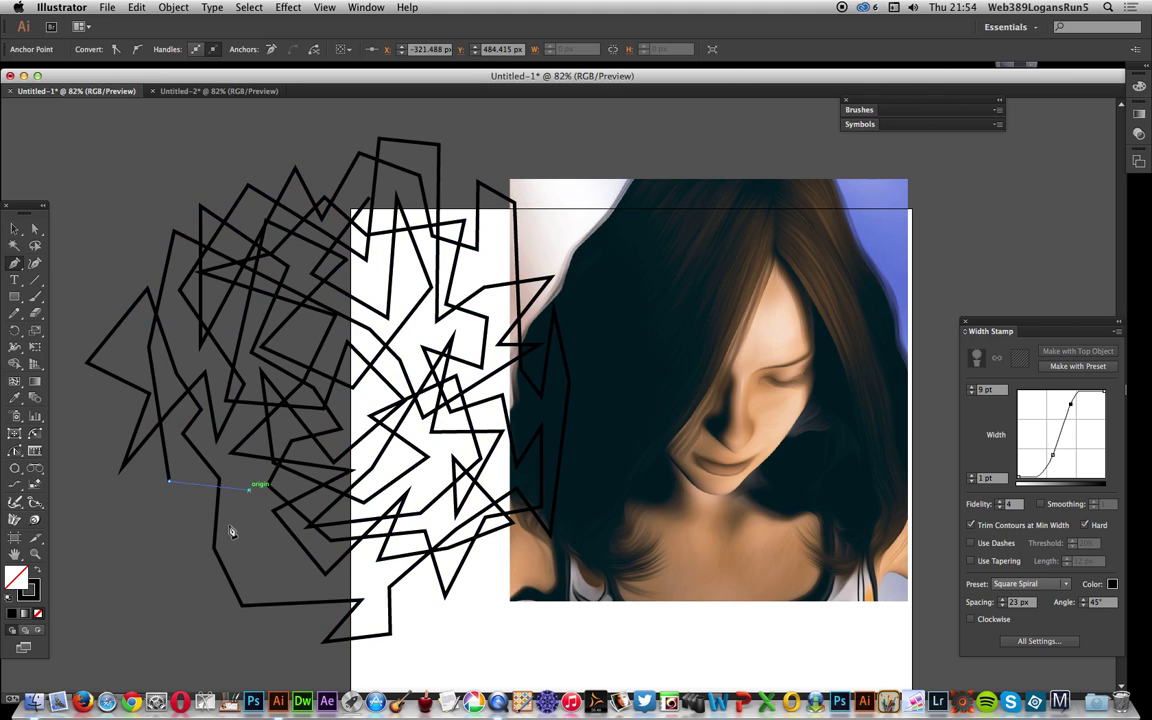
pyautogui.click(183, 578)
pyautogui.click(268, 566)
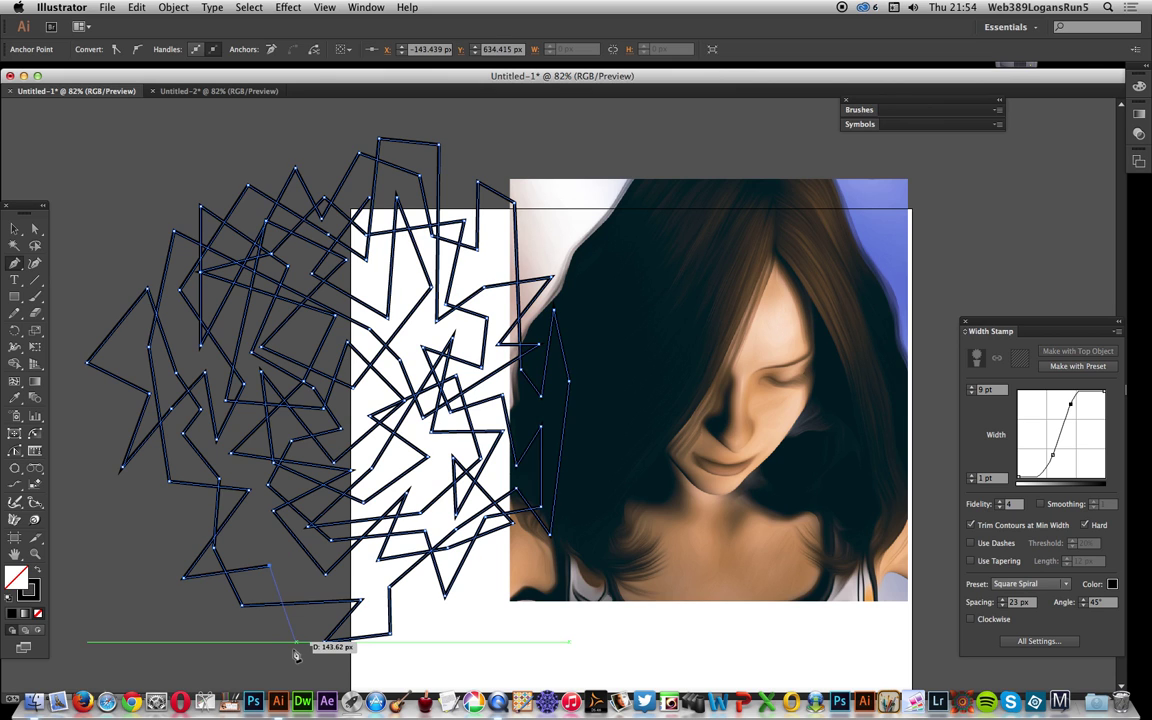
pyautogui.click(294, 648)
pyautogui.click(436, 622)
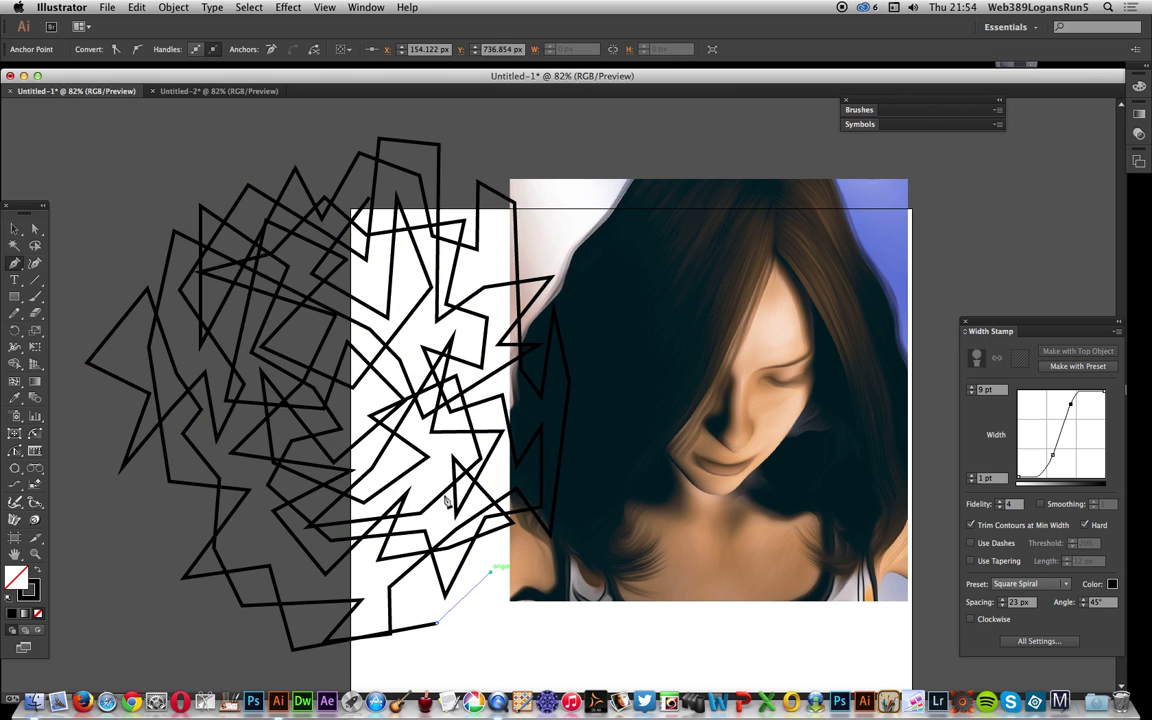
pyautogui.click(490, 570)
pyautogui.click(543, 585)
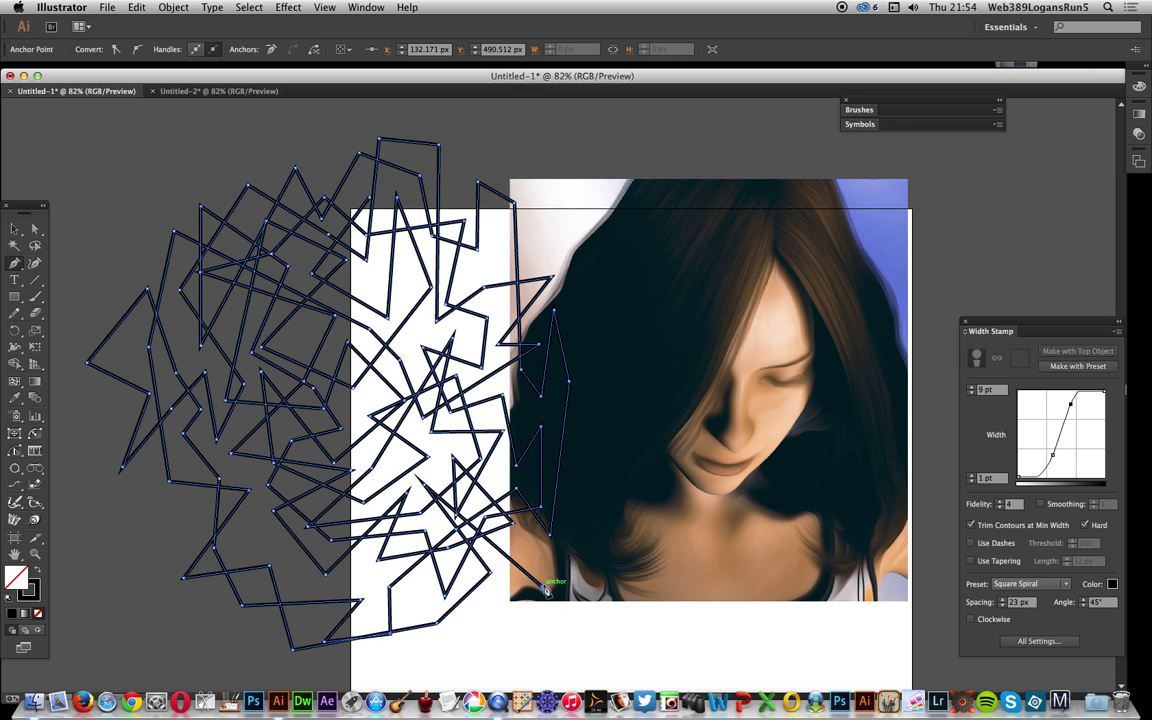
pyautogui.click(14, 228)
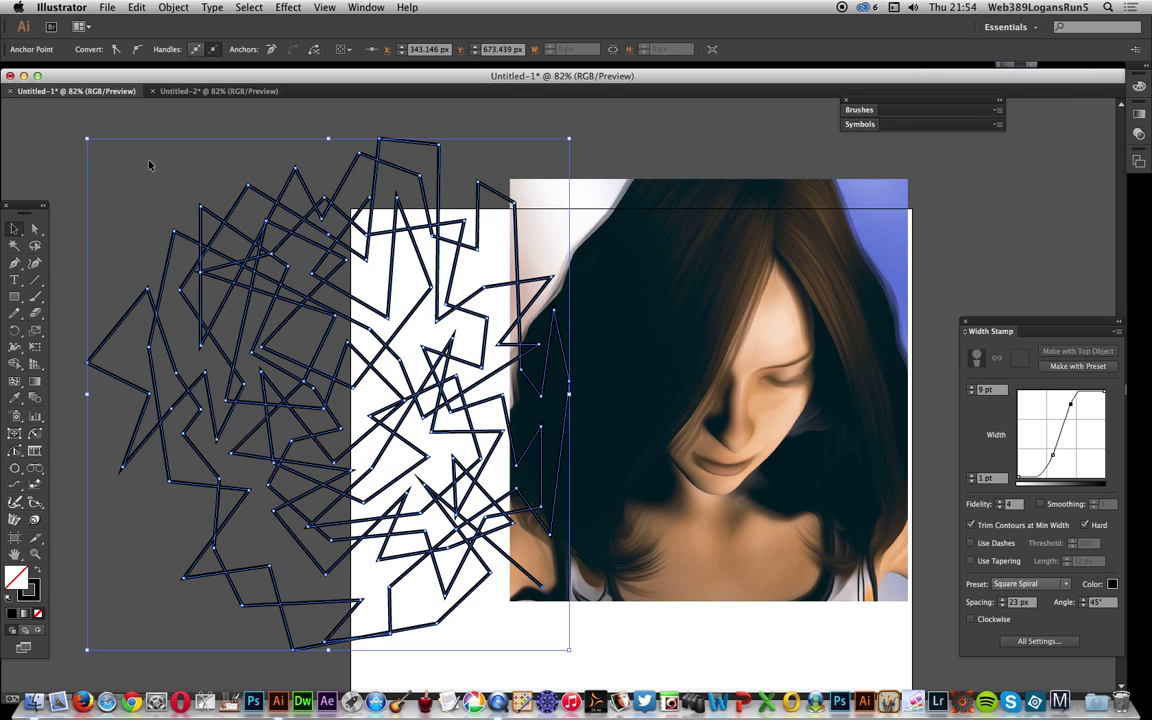
pyautogui.click(97, 124)
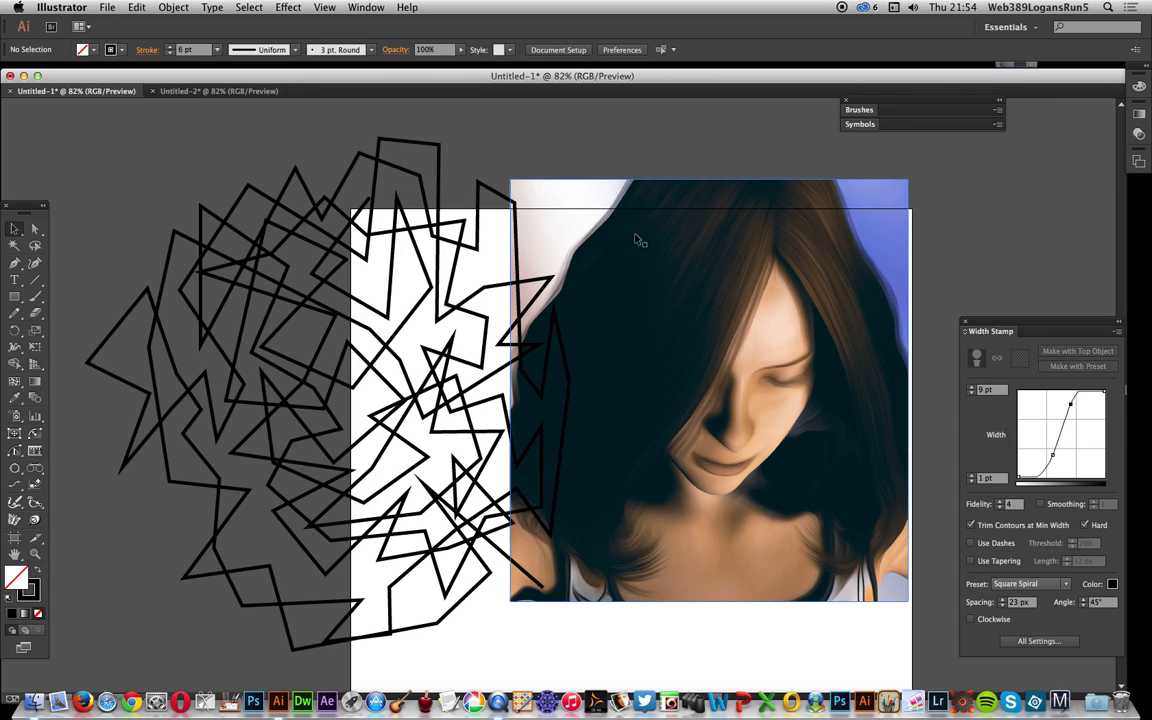
# Step: Lay the zigzag over the photo, shift both left together, and move the Width Stamp panel closer
pyautogui.click(450, 297)
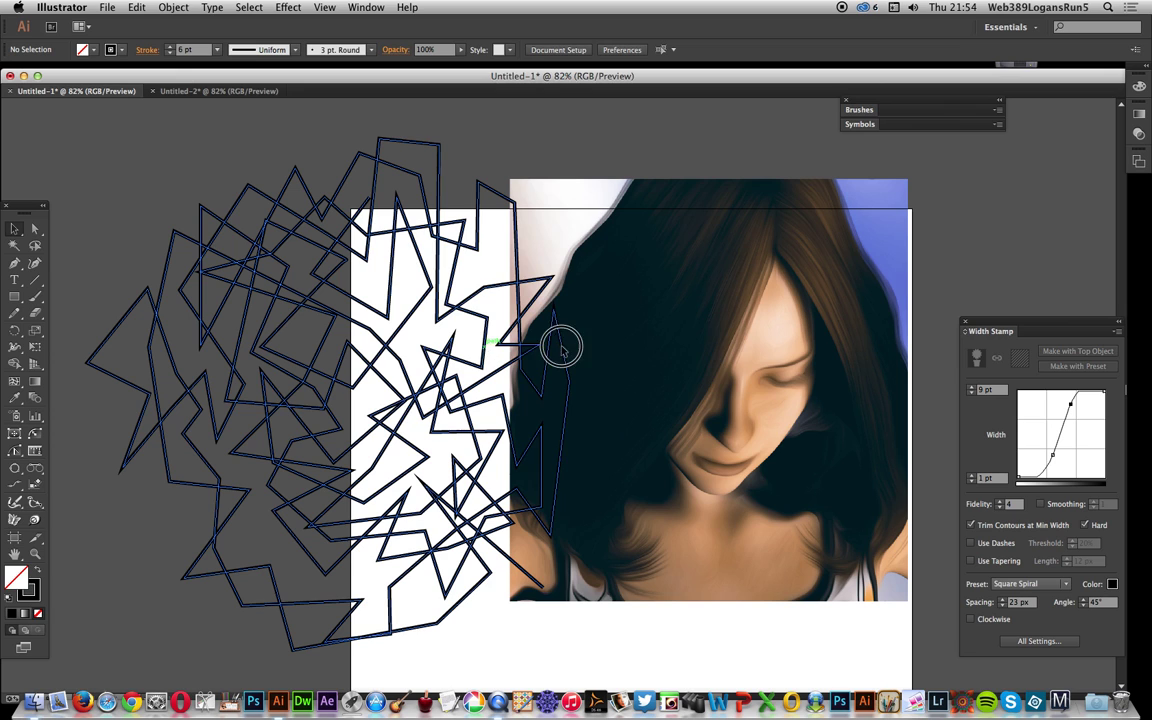
pyautogui.moveTo(562, 348); pyautogui.dragTo(754, 314)
pyautogui.moveTo(404, 175); pyautogui.dragTo(514, 380)
pyautogui.moveTo(705, 335); pyautogui.dragTo(654, 303)
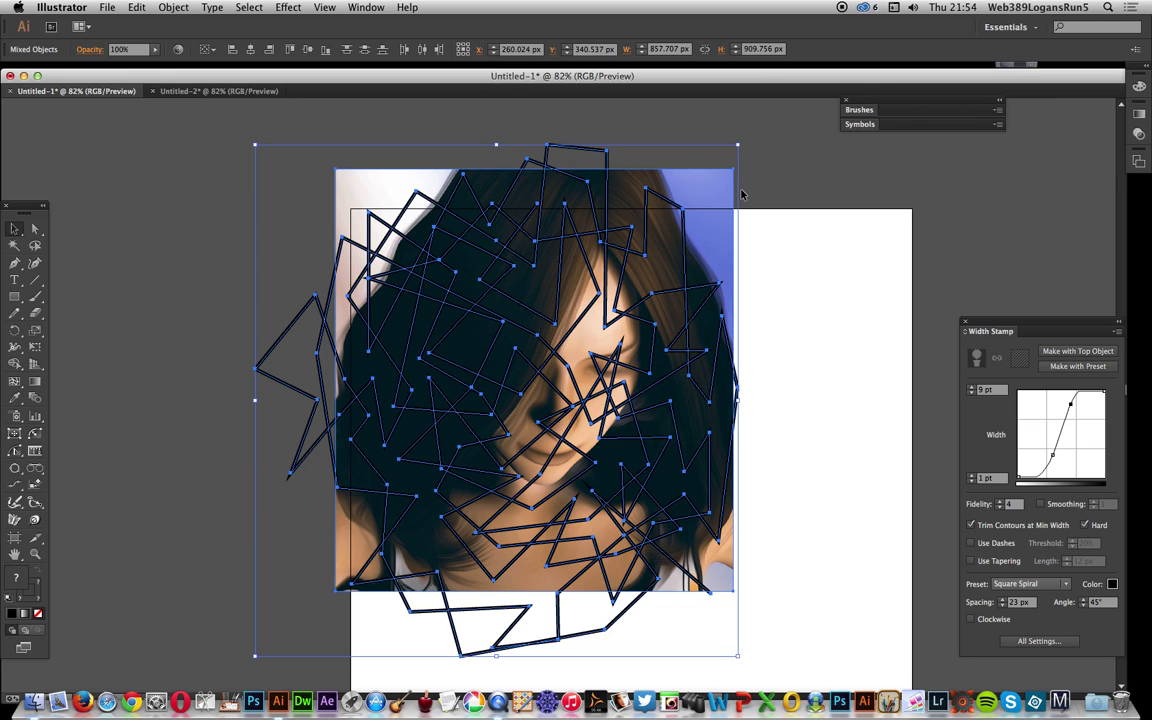
pyautogui.moveTo(1007, 329); pyautogui.dragTo(830, 283)
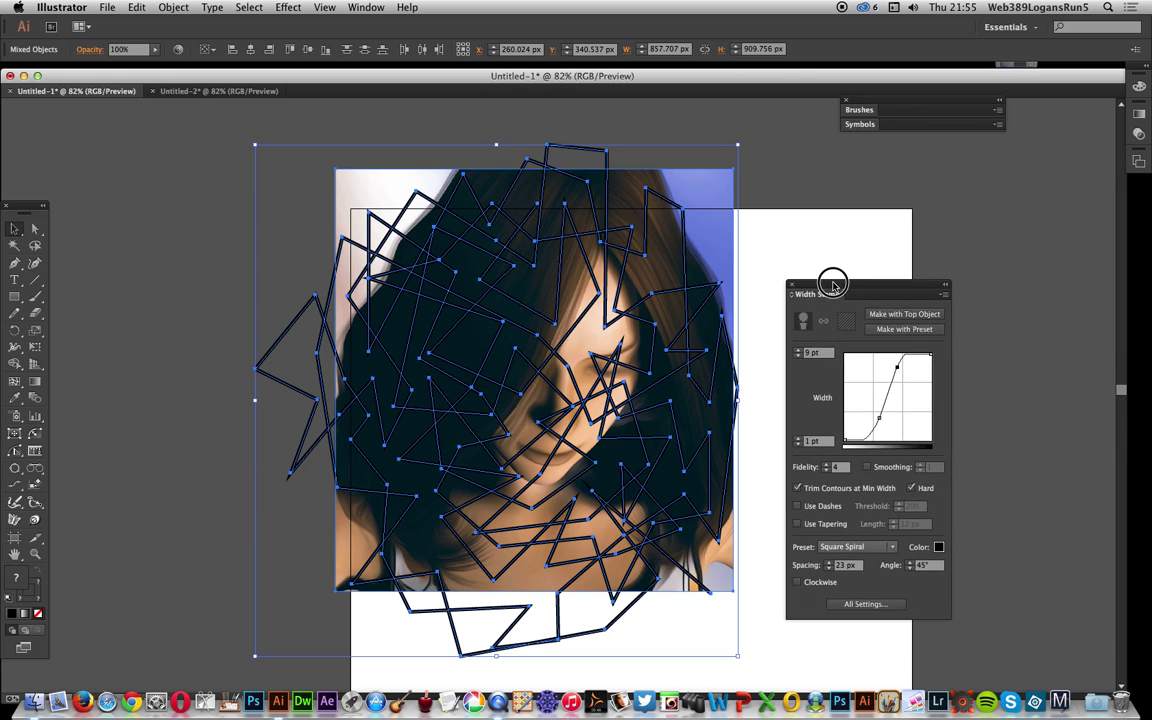
pyautogui.click(367, 7)
pyautogui.click(367, 7)
pyautogui.click(365, 7)
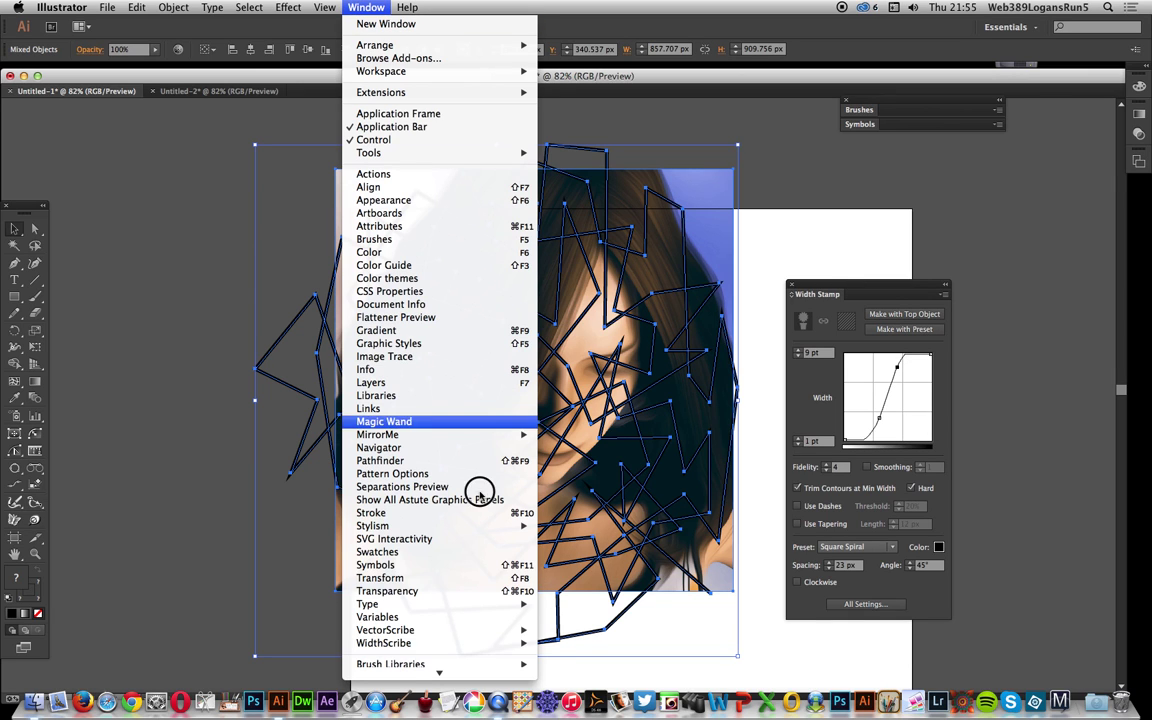
pyautogui.moveTo(458, 642)
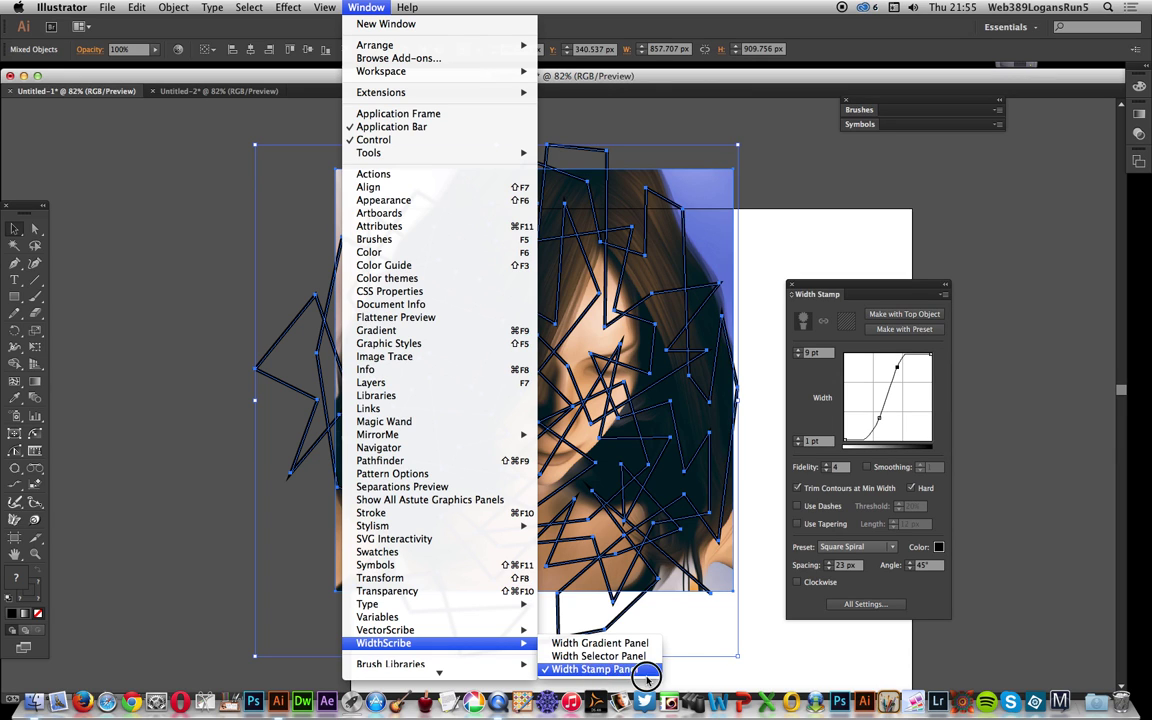
pyautogui.click(780, 683)
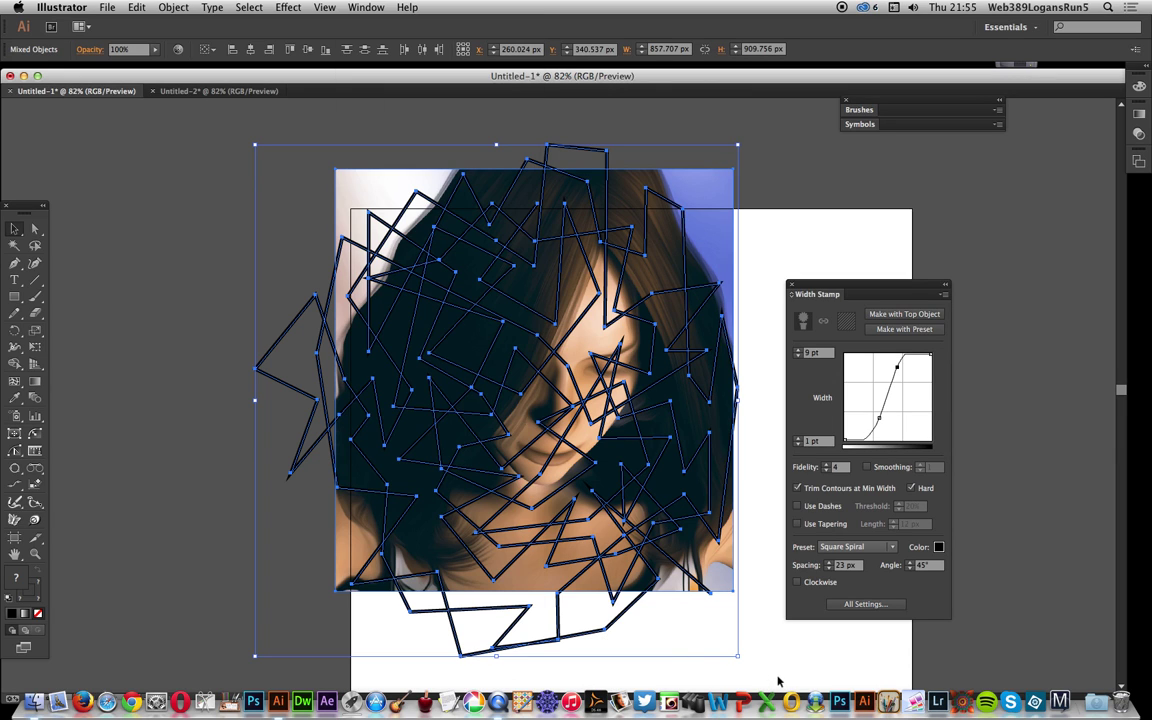
# Step: Apply Width Stamp to the zigzag and reshape the width curve to thin the strokes
pyautogui.click(906, 314)
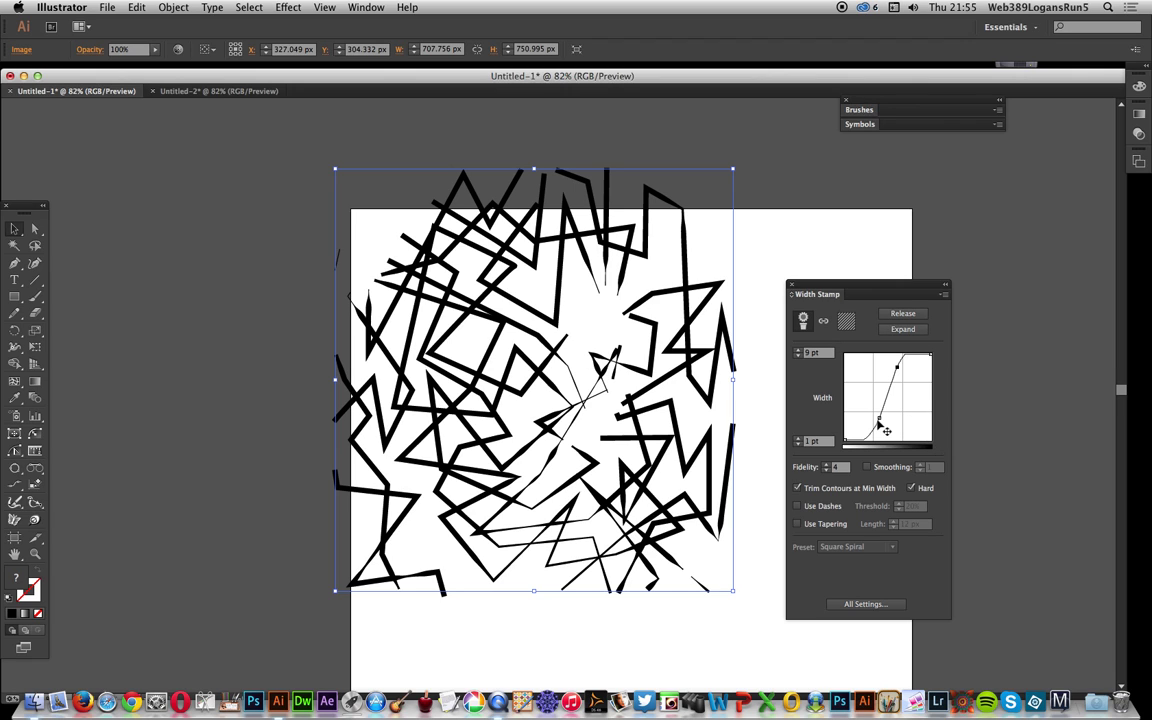
pyautogui.moveTo(877, 417)
pyautogui.mouseDown()
pyautogui.moveTo(868, 399)
pyautogui.moveTo(873, 424)
pyautogui.mouseUp()
pyautogui.moveTo(911, 375)
pyautogui.mouseDown()
pyautogui.moveTo(912, 418)
pyautogui.moveTo(869, 386)
pyautogui.mouseUp()
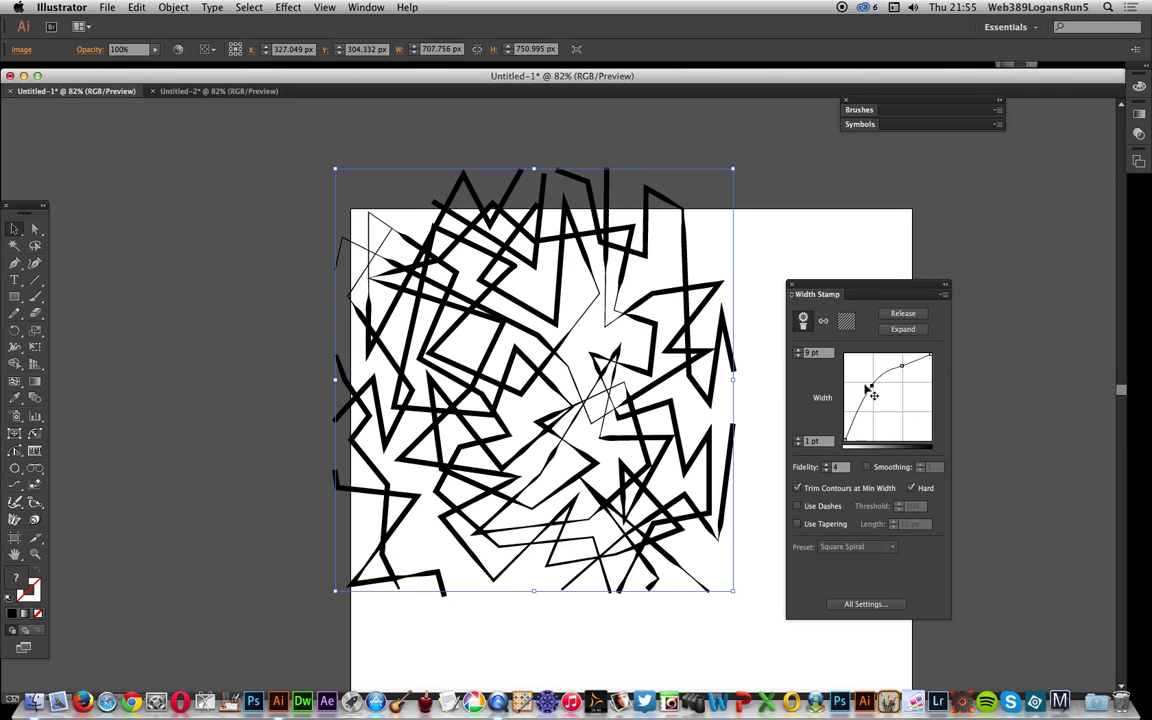
pyautogui.click(799, 352)
# Step: Step up the maximum stroke width, then enter a new maximum width of 10 pt
pyautogui.click(799, 351)
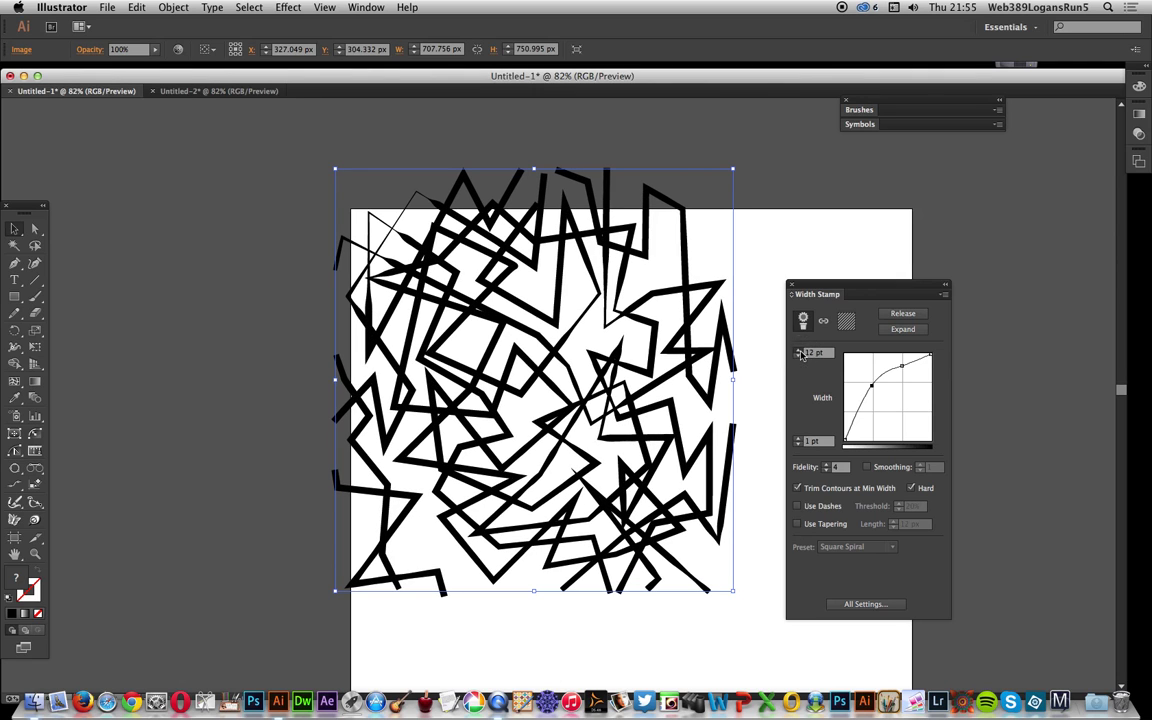
pyautogui.click(799, 351)
pyautogui.click(799, 351)
pyautogui.click(799, 351)
pyautogui.click(799, 351)
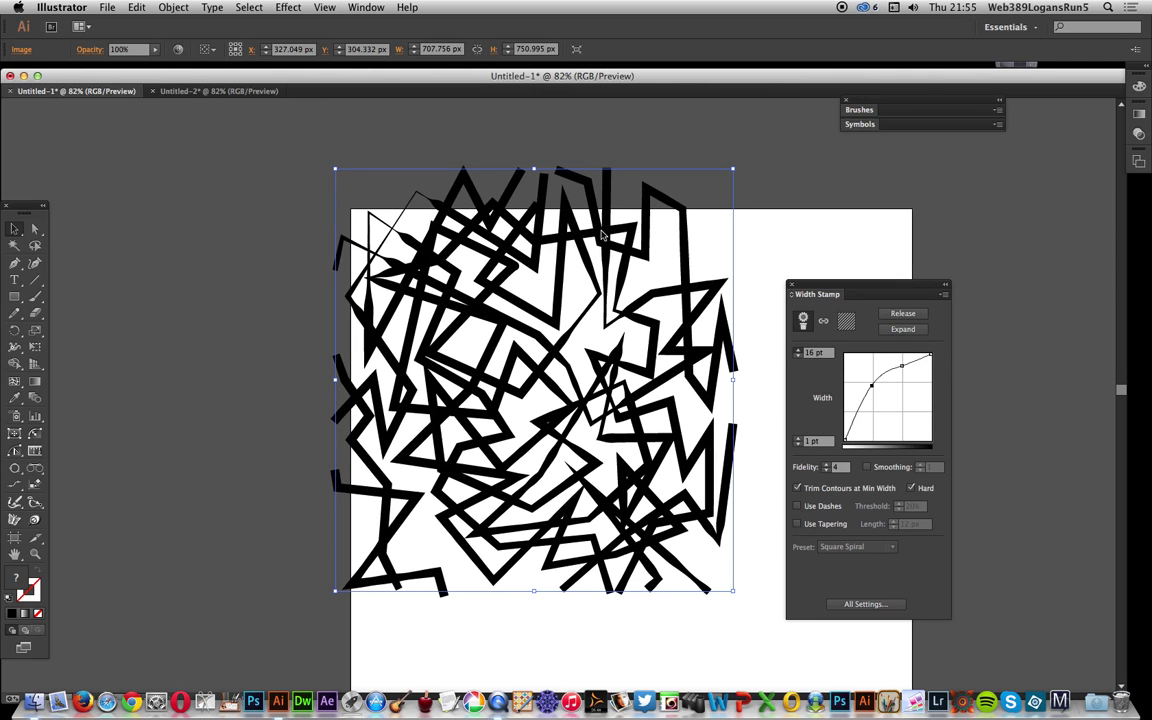
pyautogui.click(799, 351)
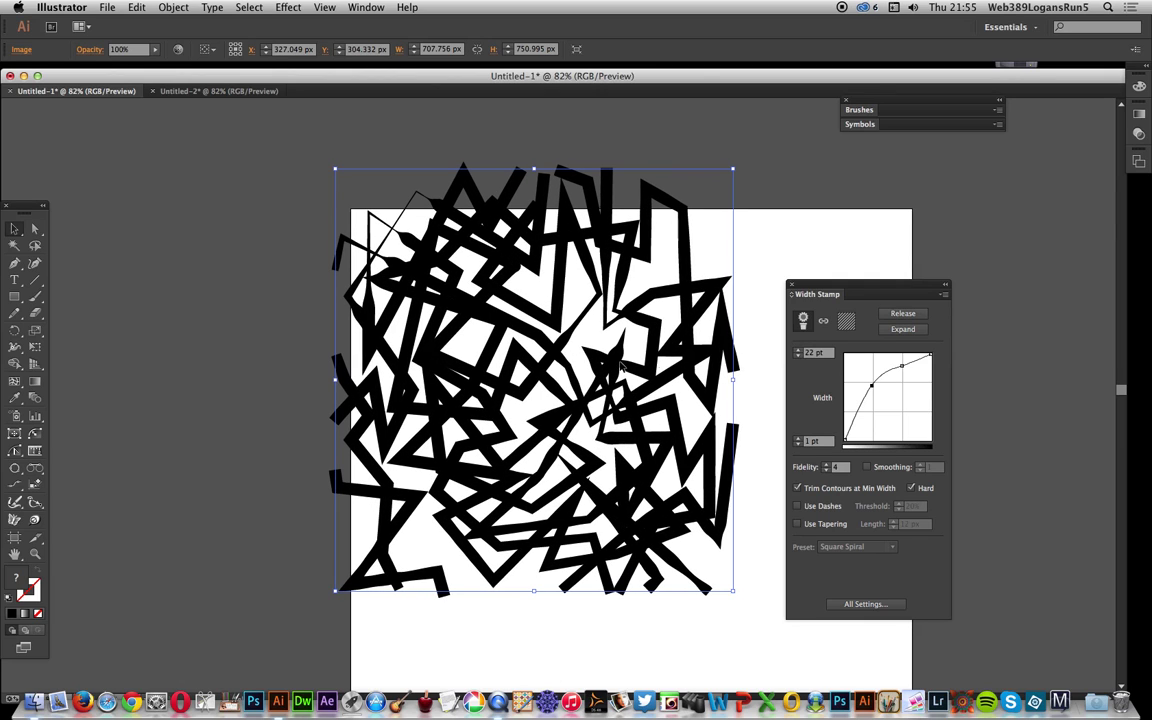
pyautogui.click(825, 356)
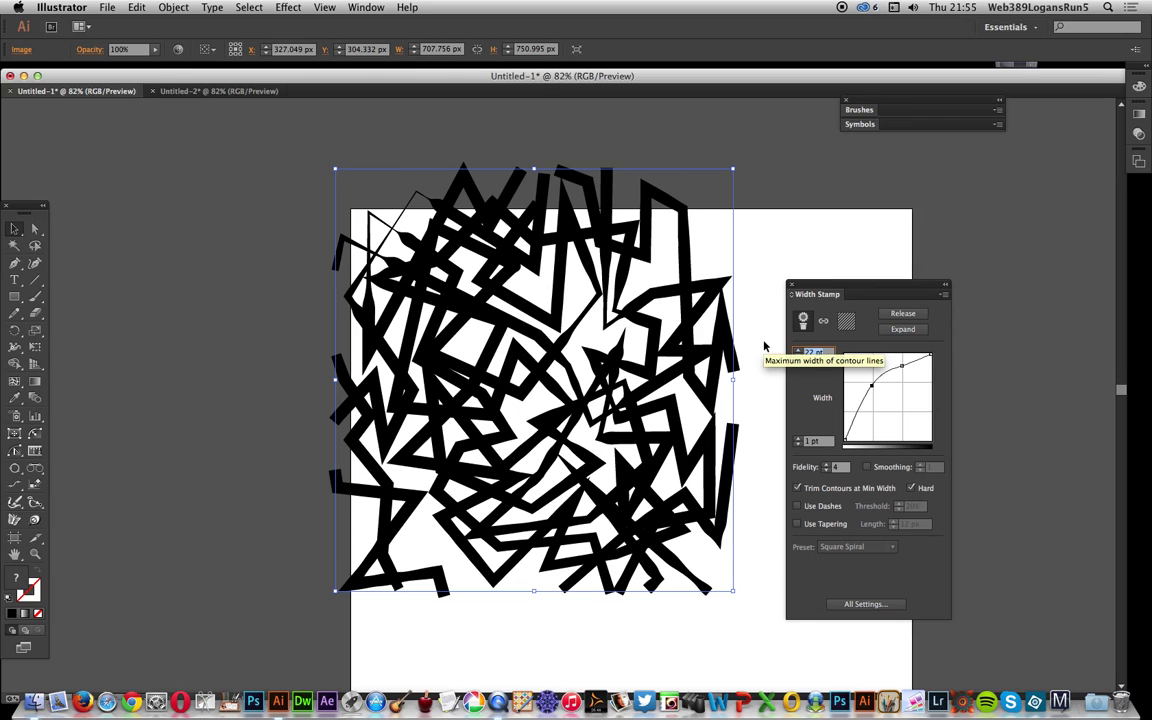
pyautogui.write('50')
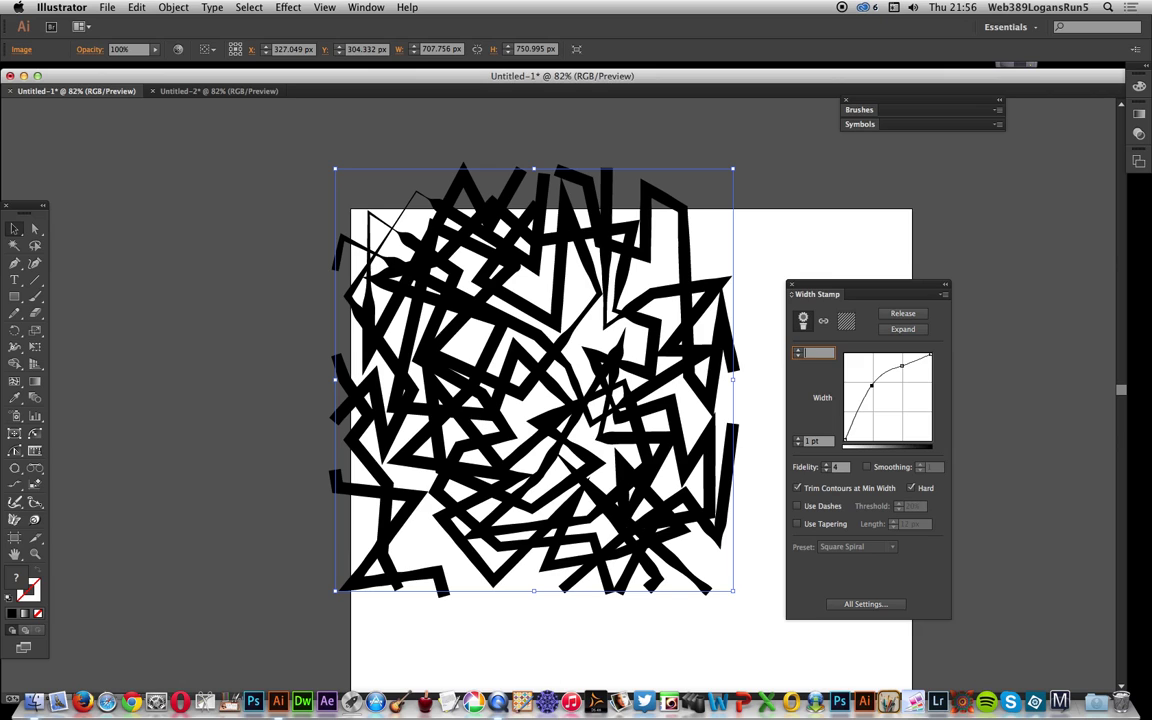
pyautogui.press('Return')
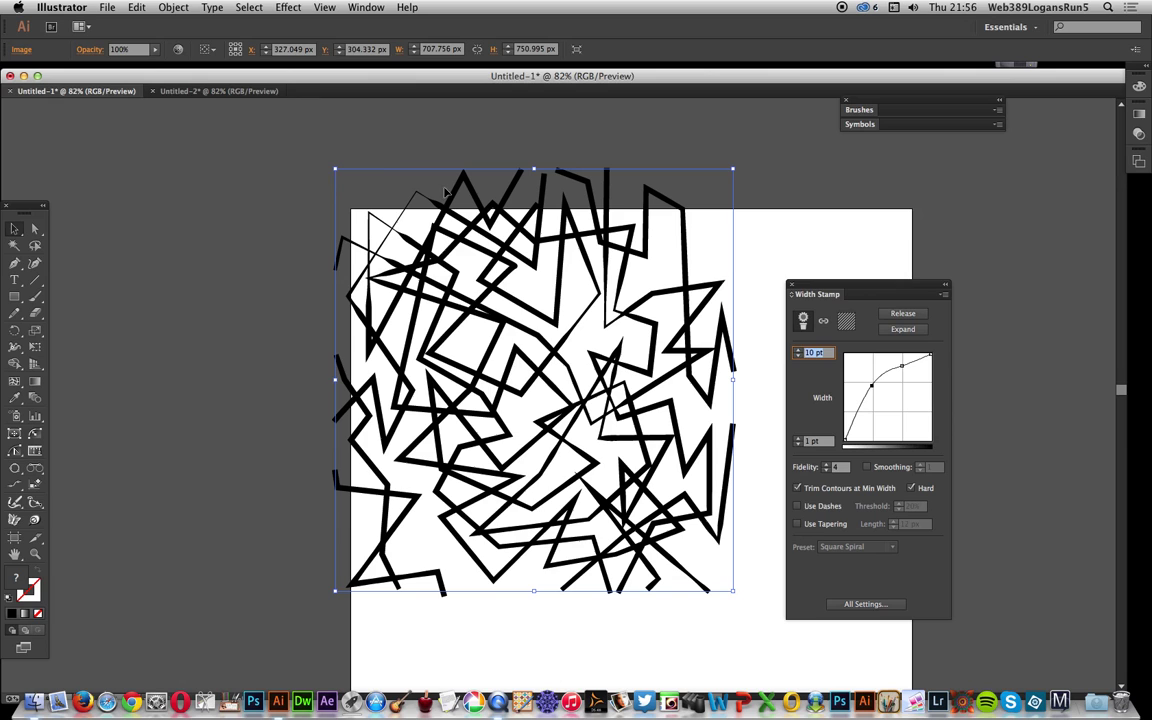
# Step: Release the width stamp and drag a copy of the zigzag lines up-left
pyautogui.click(900, 314)
pyautogui.click(898, 316)
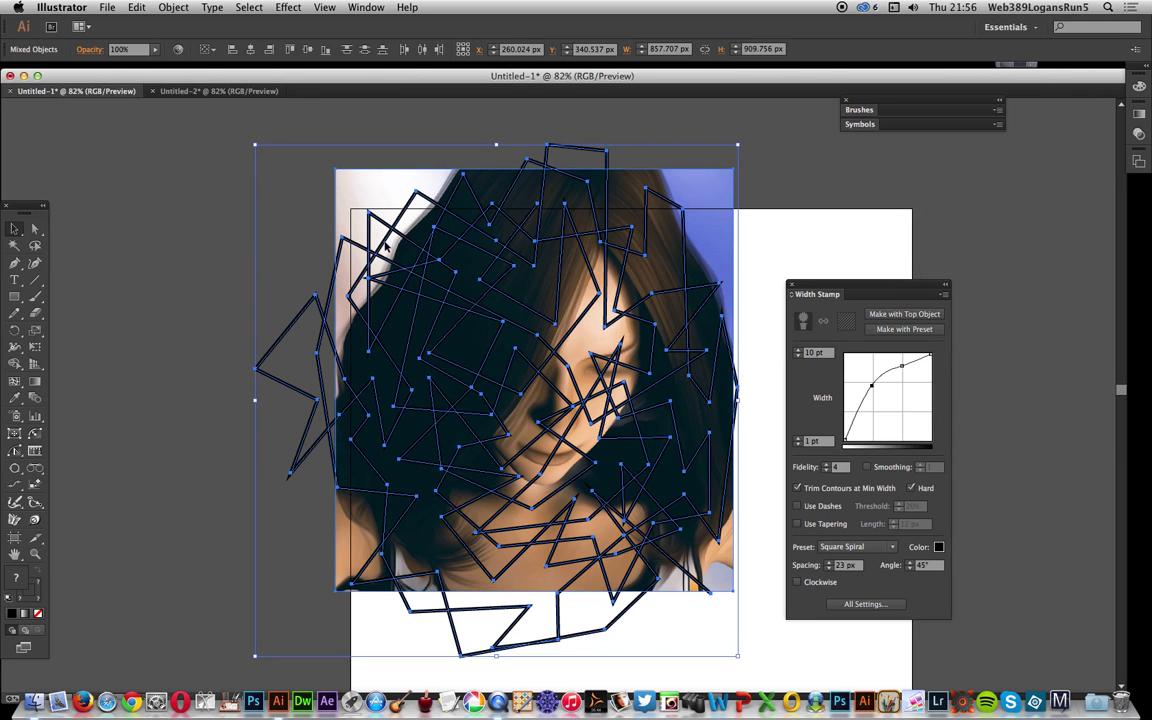
pyautogui.click(193, 180)
pyautogui.moveTo(356, 241); pyautogui.dragTo(240, 235)
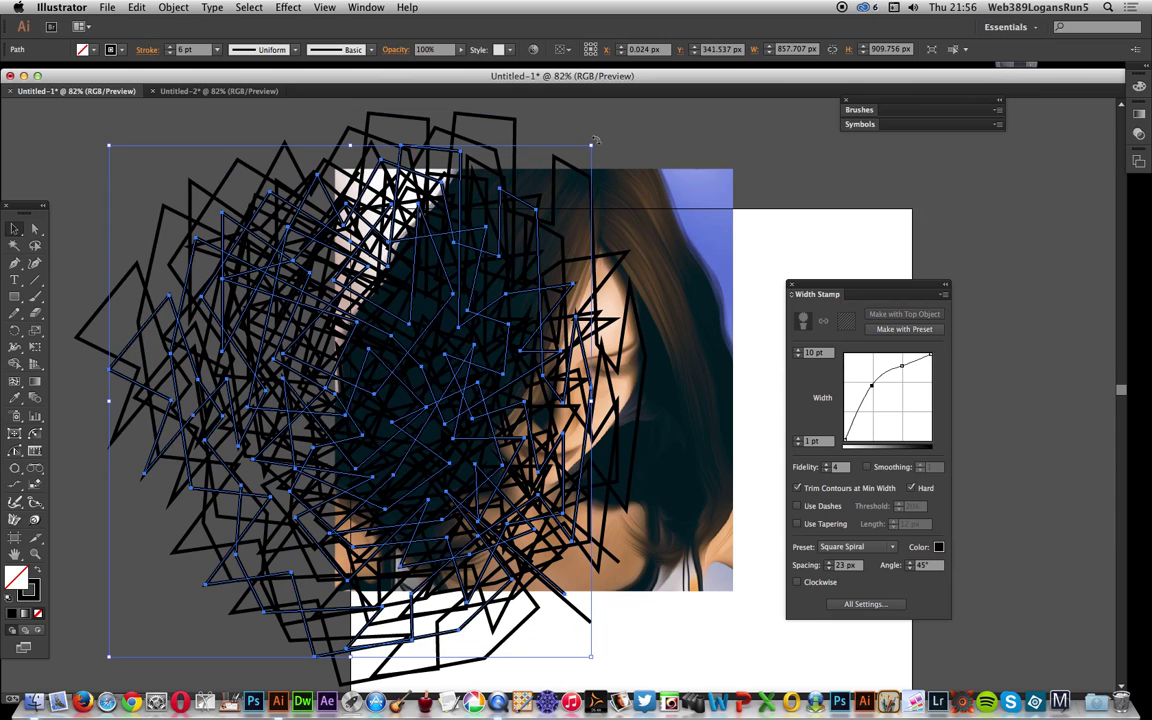
# Step: Rotate the zigzag copy and give it 4 pt strokes
pyautogui.moveTo(597, 147)
pyautogui.mouseDown()
pyautogui.moveTo(678, 272)
pyautogui.moveTo(614, 245)
pyautogui.moveTo(432, 362)
pyautogui.mouseUp()
pyautogui.click(218, 50)
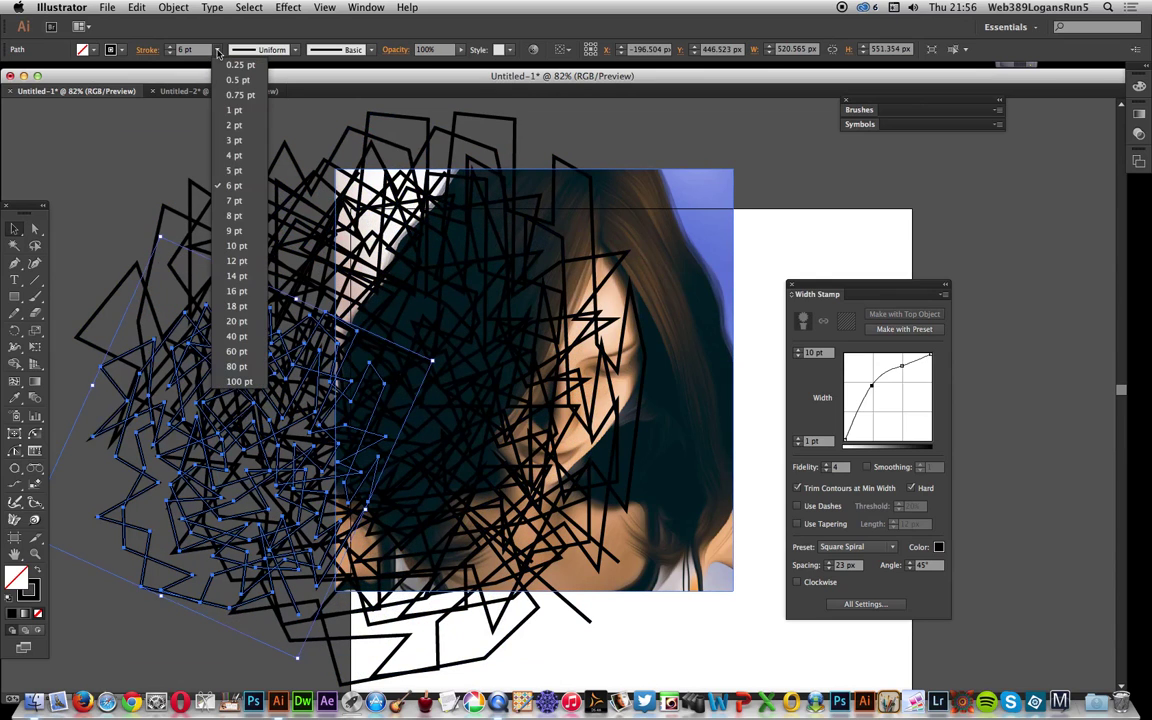
pyautogui.click(233, 155)
pyautogui.click(108, 188)
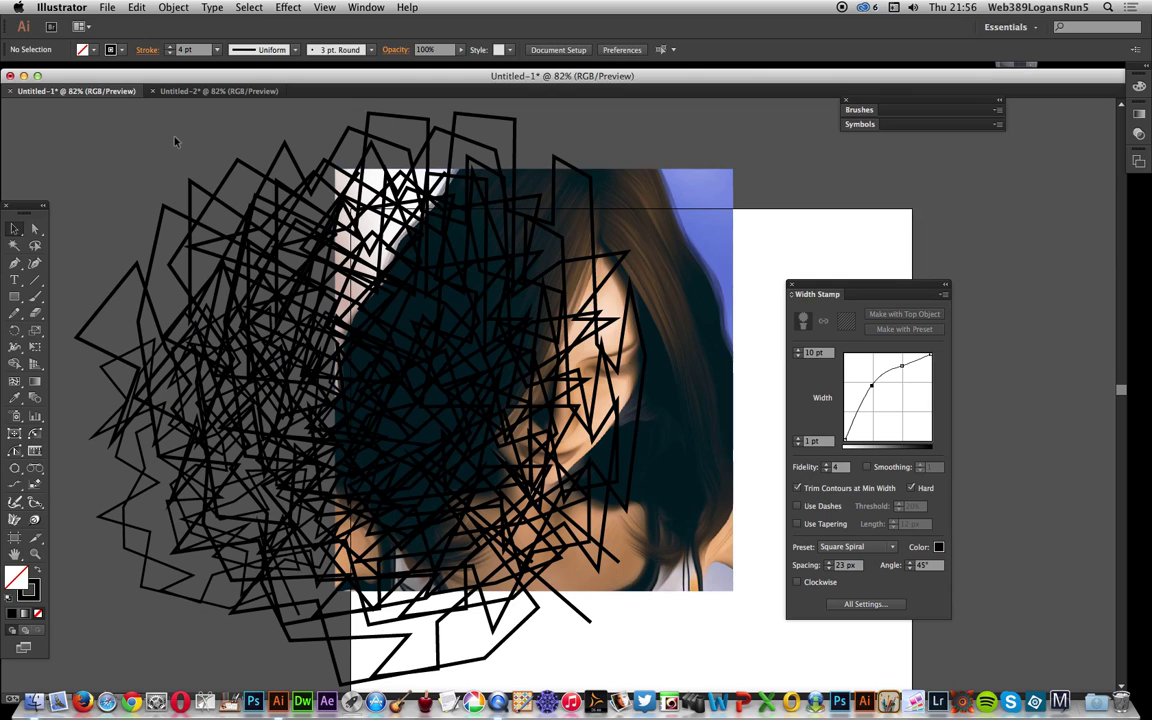
# Step: Move the portrait photo off to the right and select all the zigzag lines
pyautogui.moveTo(578, 222); pyautogui.dragTo(950, 204)
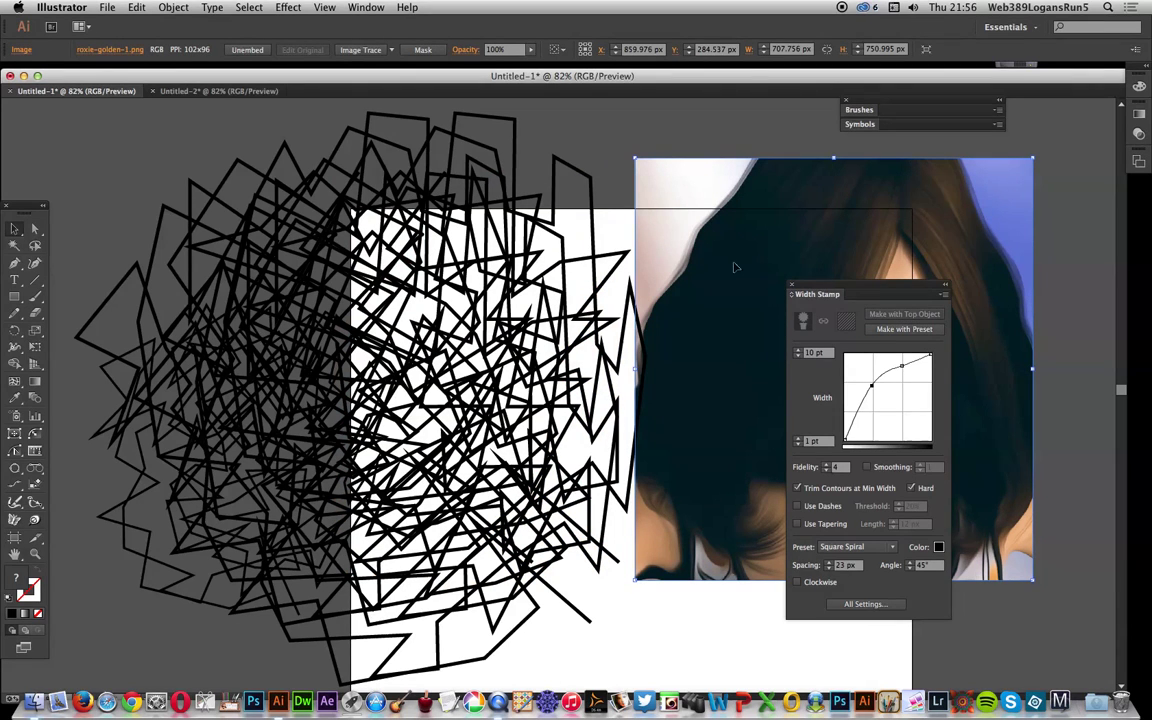
pyautogui.moveTo(500, 204)
pyautogui.mouseDown()
pyautogui.moveTo(518, 206)
pyautogui.moveTo(500, 204)
pyautogui.mouseUp()
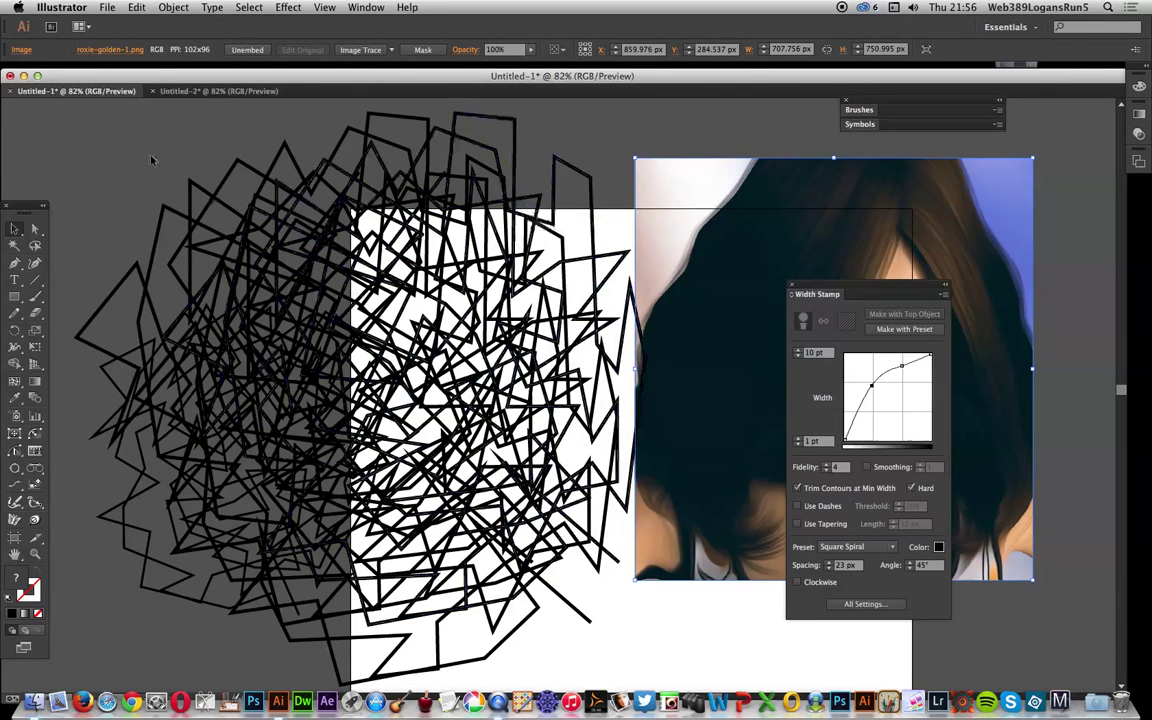
pyautogui.click(565, 447)
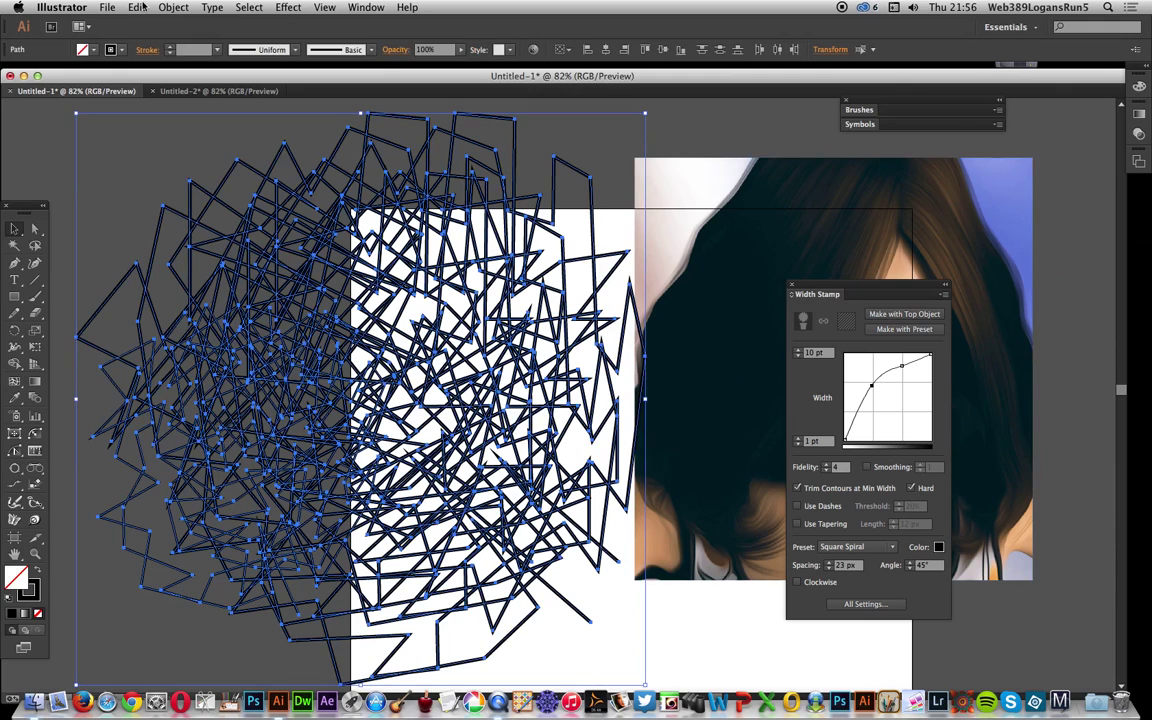
# Step: Group the selected zigzag lines with Object > Group and drop the group over the photo
pyautogui.click(172, 7)
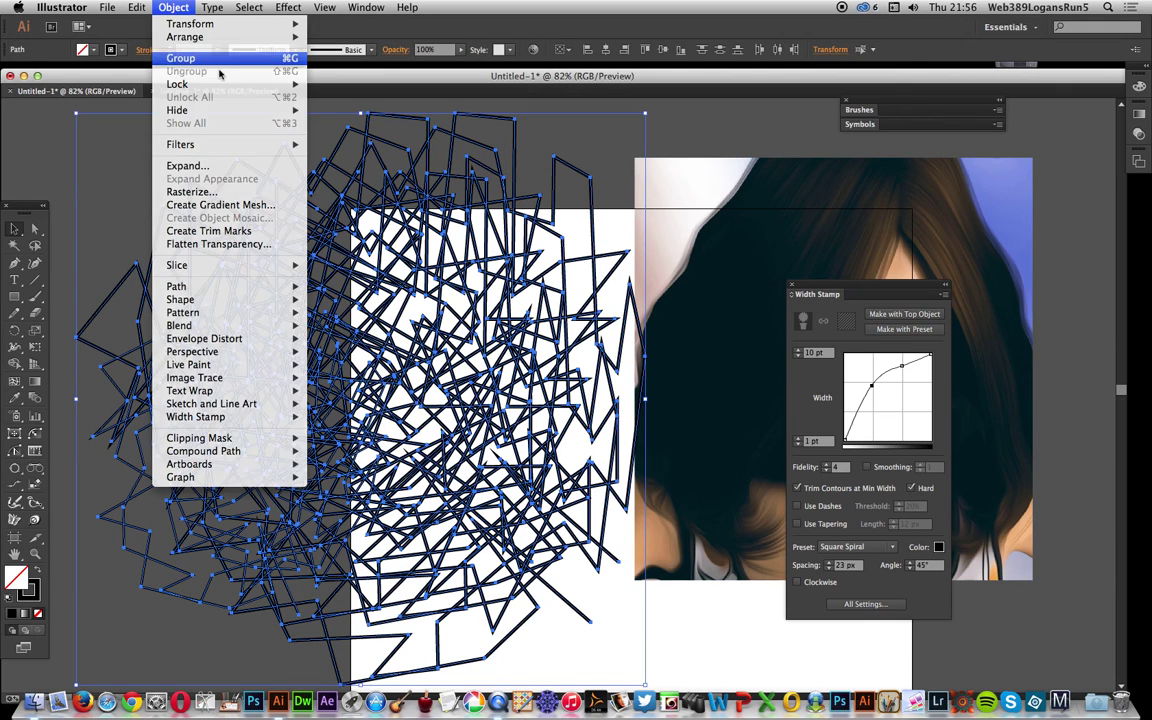
pyautogui.click(181, 58)
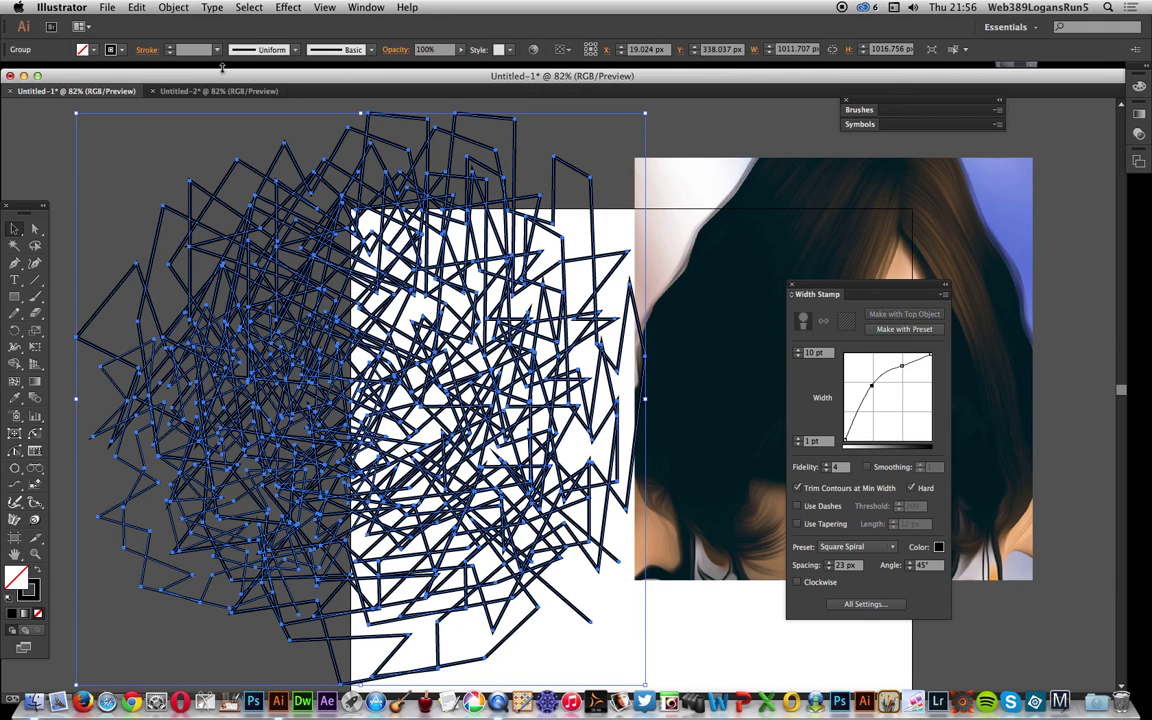
pyautogui.moveTo(402, 313)
pyautogui.mouseDown()
pyautogui.moveTo(590, 328)
pyautogui.moveTo(751, 315)
pyautogui.mouseUp()
pyautogui.moveTo(755, 313); pyautogui.dragTo(755, 313)
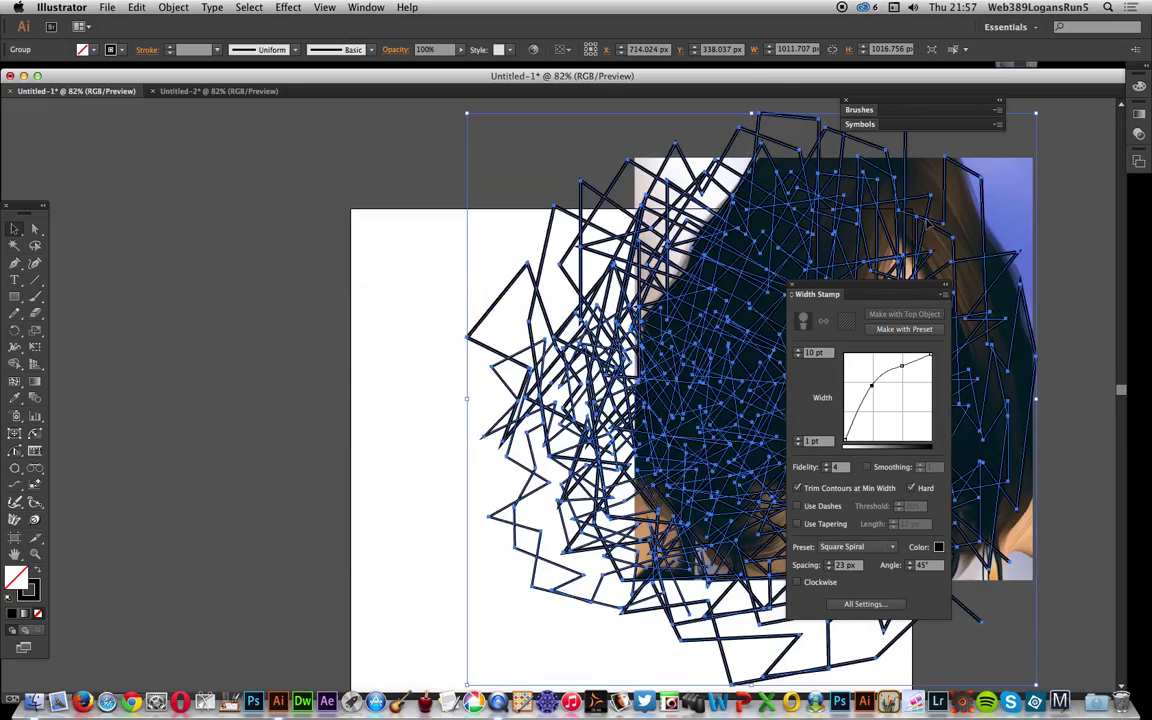
# Step: Move the photo and zigzags back onto the artboard, then nudge the group over the face
pyautogui.click(1028, 207)
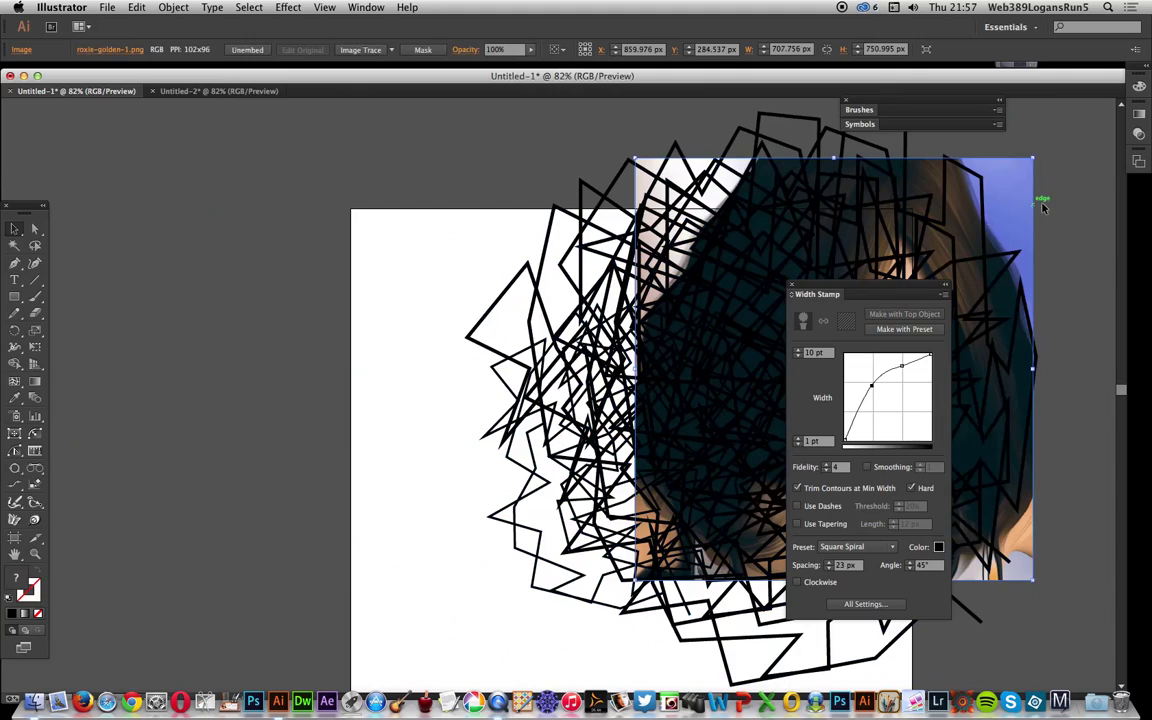
pyautogui.moveTo(966, 228)
pyautogui.mouseDown()
pyautogui.moveTo(977, 219)
pyautogui.moveTo(738, 226)
pyautogui.moveTo(665, 222)
pyautogui.moveTo(630, 206)
pyautogui.mouseUp()
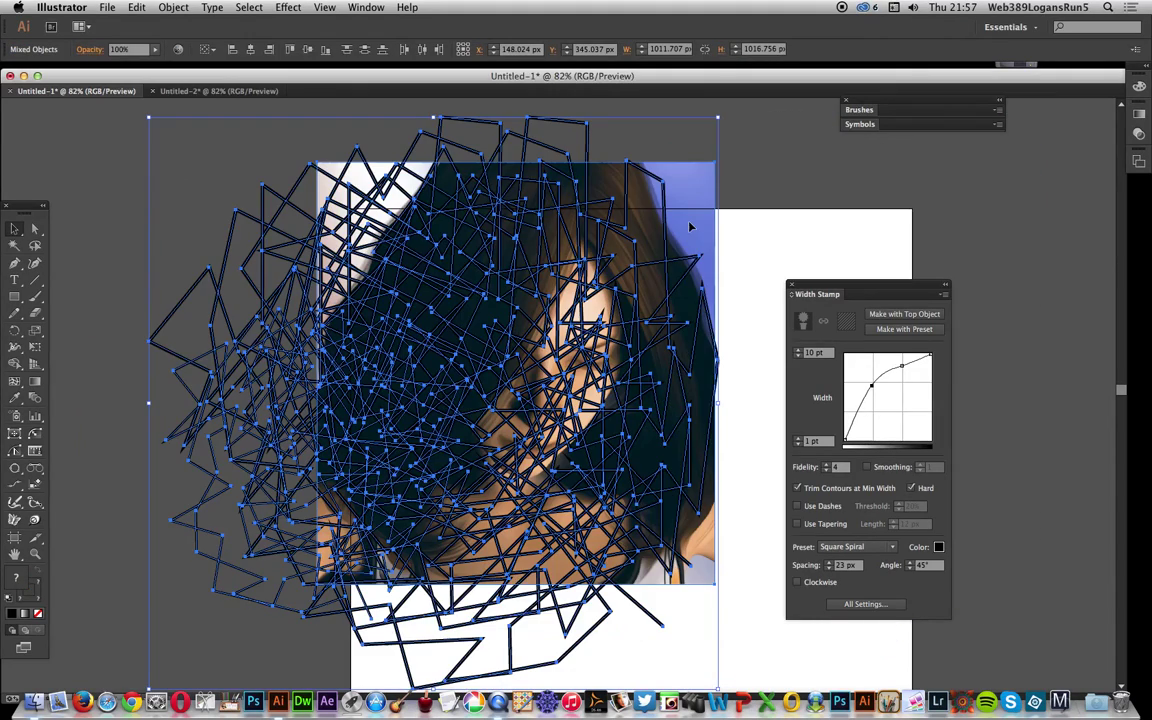
pyautogui.press('super+shift+a')
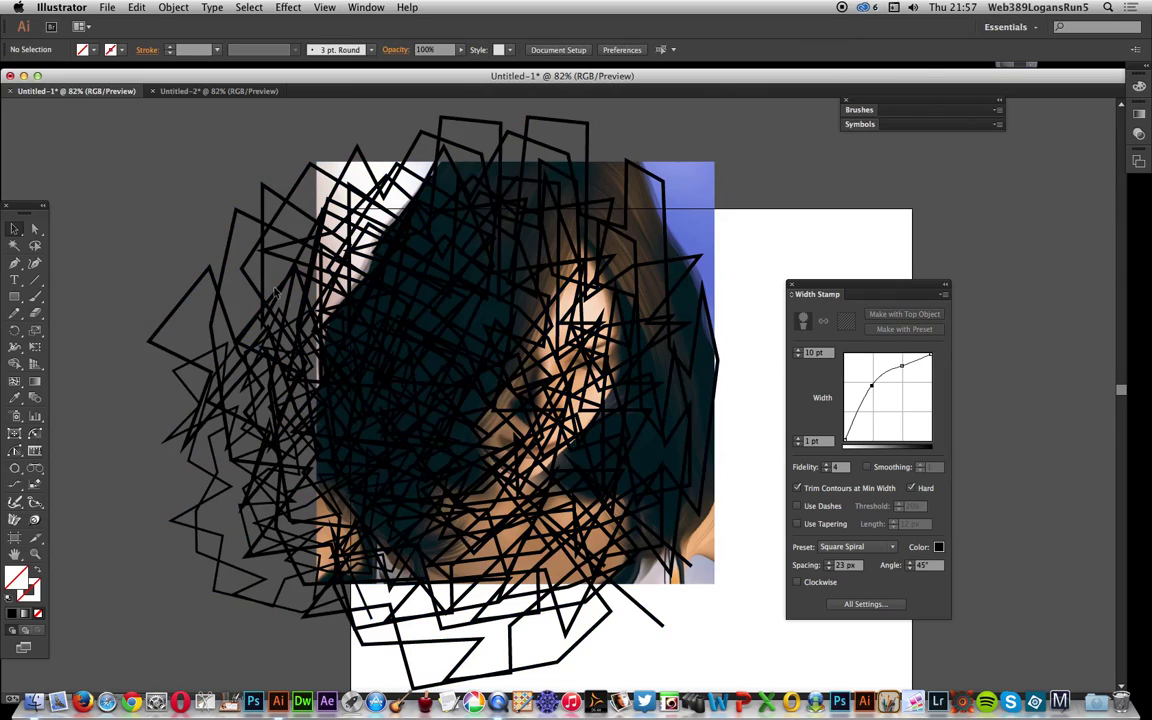
pyautogui.moveTo(264, 294); pyautogui.dragTo(312, 285)
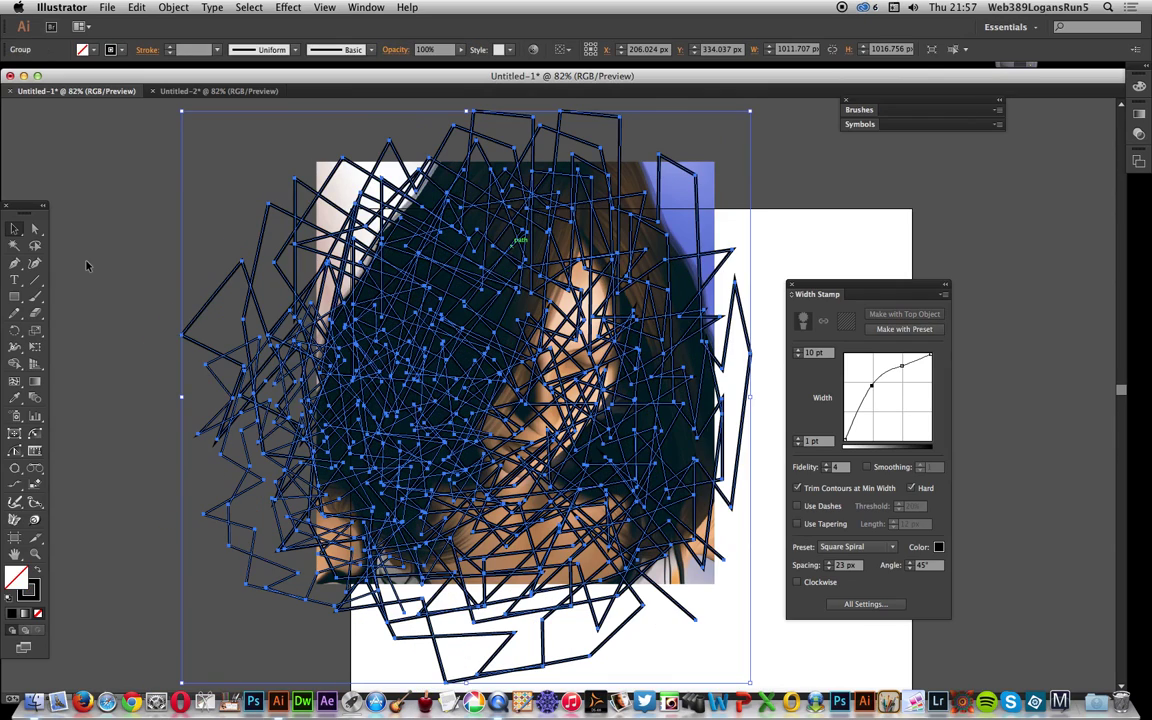
# Step: Stamp the grouped zigzags against the photo, then drag the width-curve points into a peak
pyautogui.keyDown('shift'); pyautogui.click(500, 347); pyautogui.keyUp('shift')
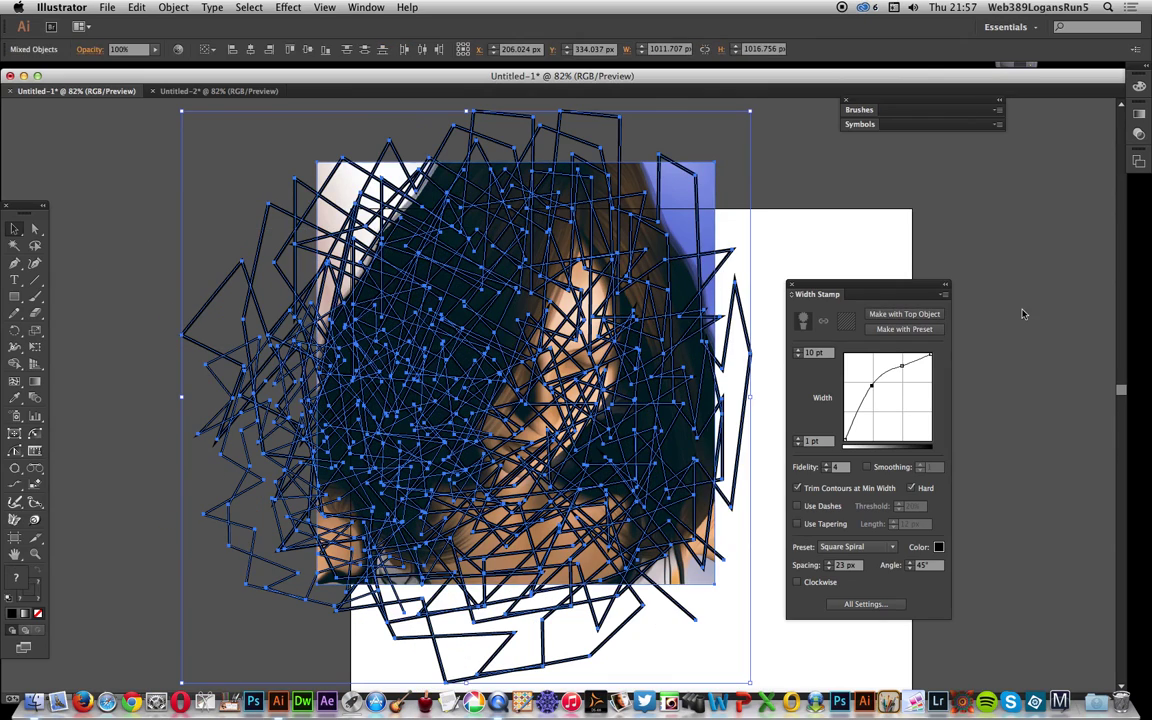
pyautogui.click(929, 317)
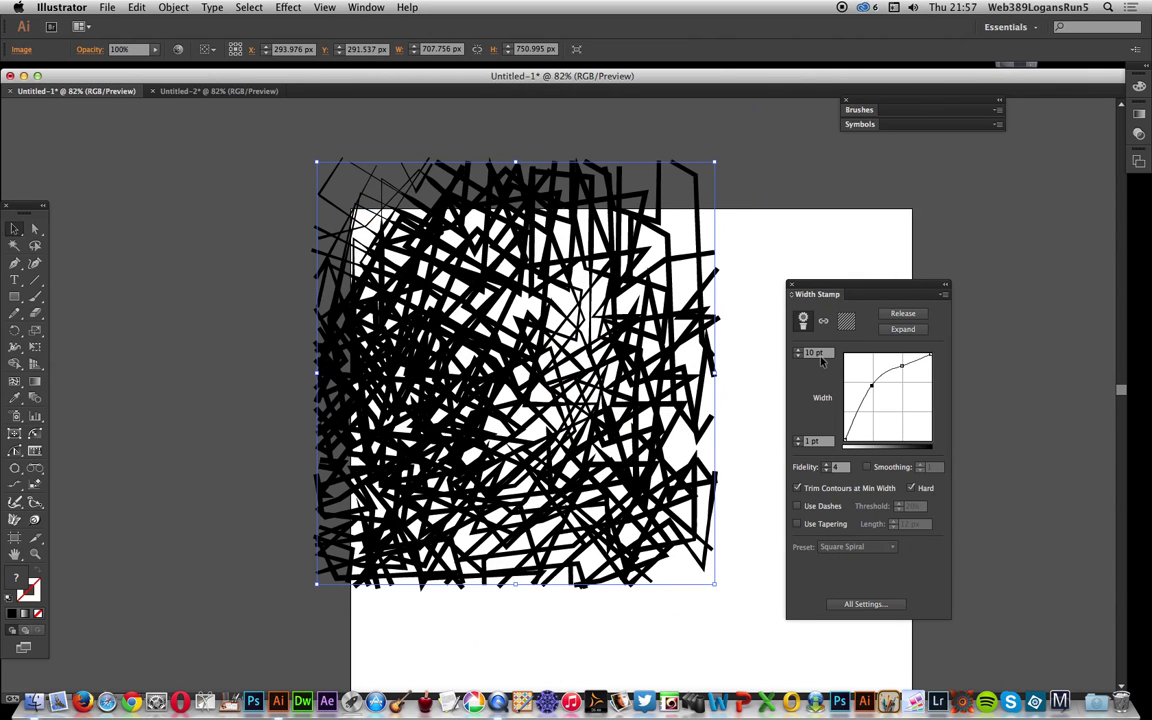
pyautogui.moveTo(871, 386)
pyautogui.mouseDown()
pyautogui.moveTo(879, 399)
pyautogui.moveTo(912, 378)
pyautogui.moveTo(909, 397)
pyautogui.mouseUp()
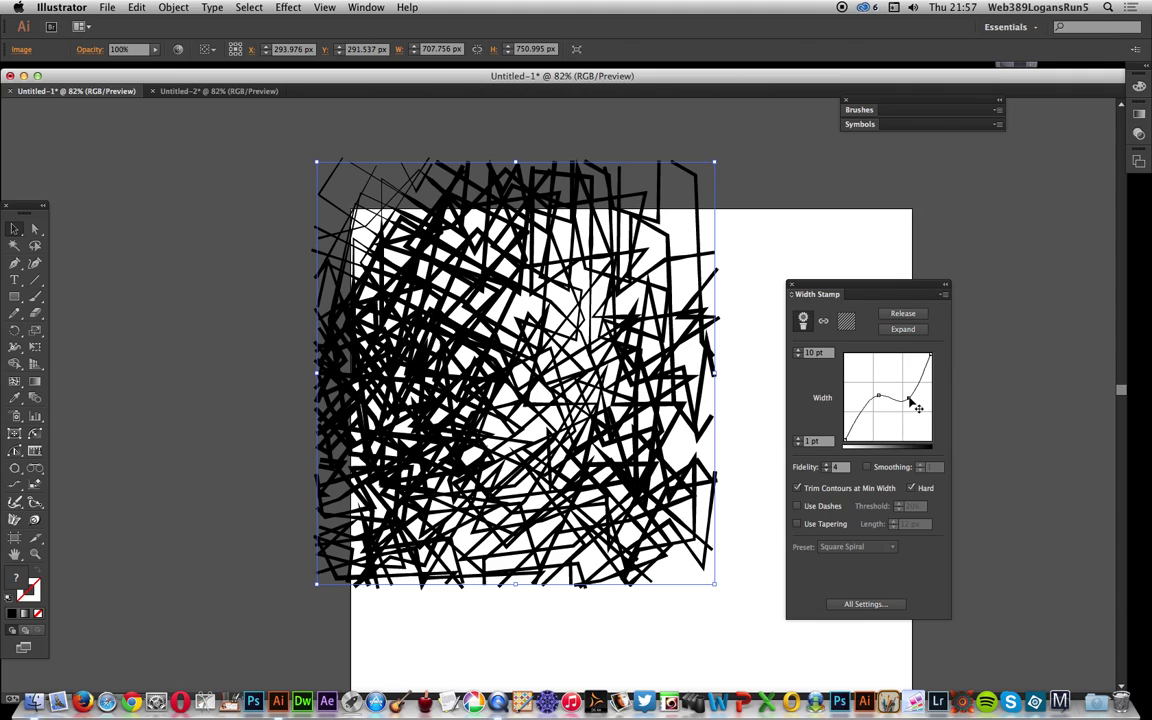
pyautogui.moveTo(878, 396); pyautogui.dragTo(875, 428)
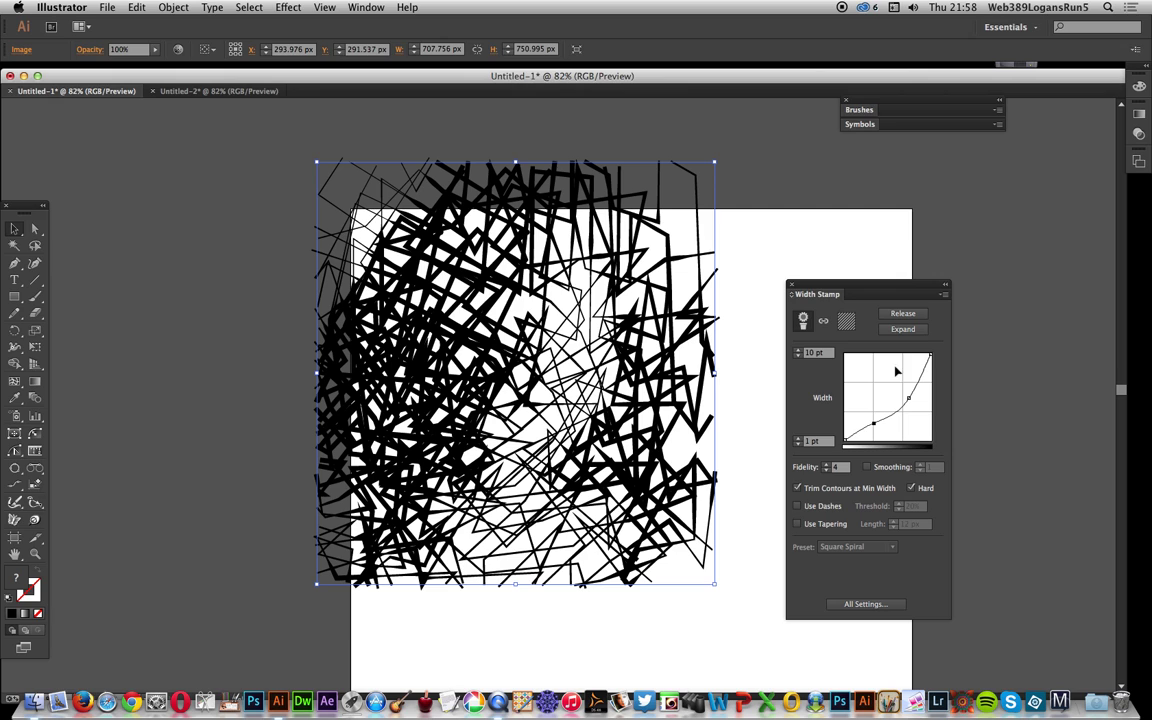
# Step: Toggle Trim Contours at Min Width off and back on, then open All Settings
pyautogui.click(797, 489)
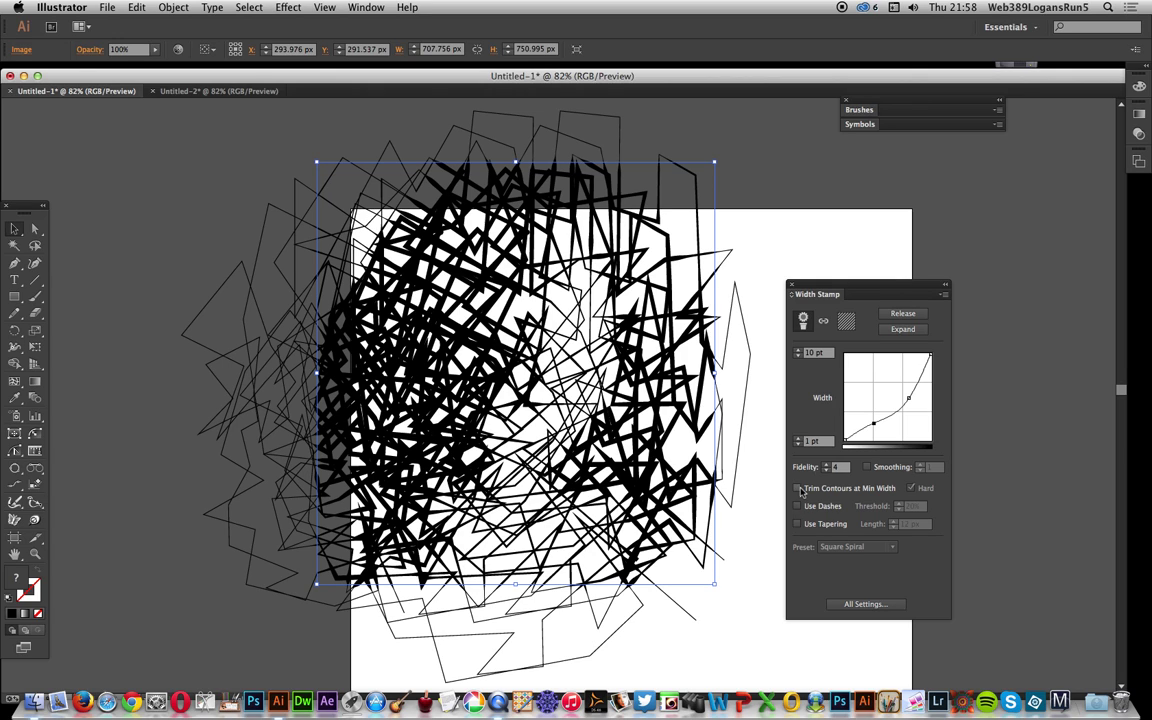
pyautogui.click(799, 491)
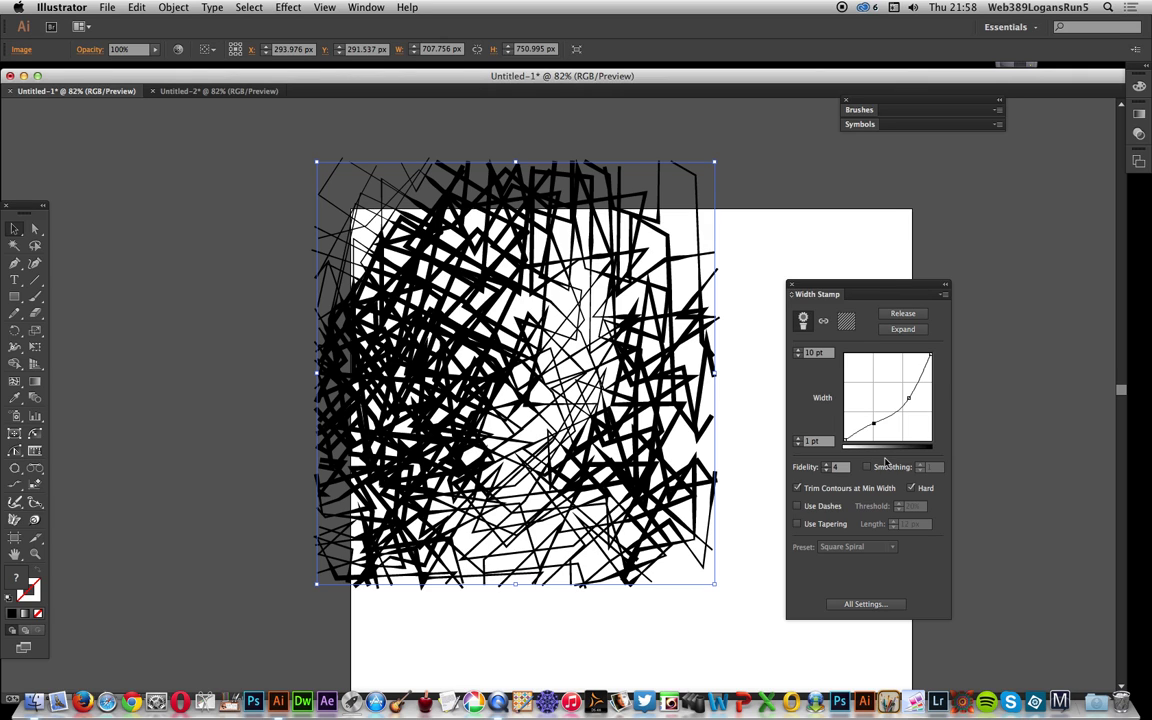
pyautogui.click(866, 605)
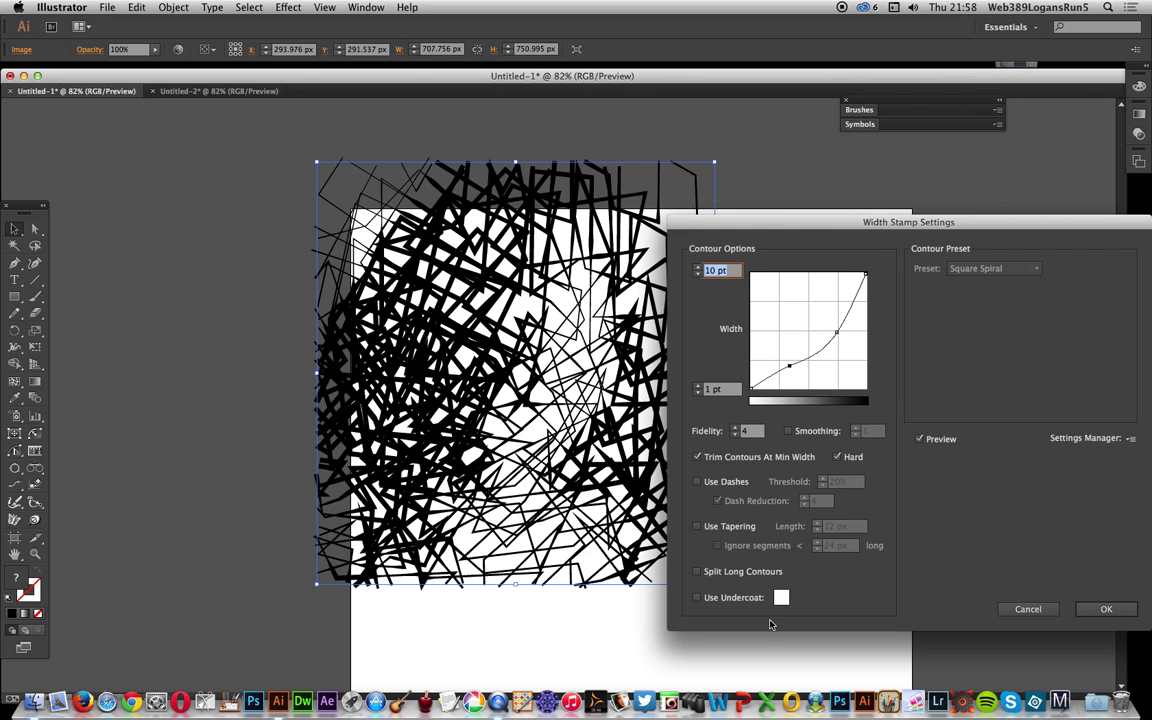
# Step: Enable Use Undercoat with a pink colour and confirm the Width Stamp Settings
pyautogui.click(698, 598)
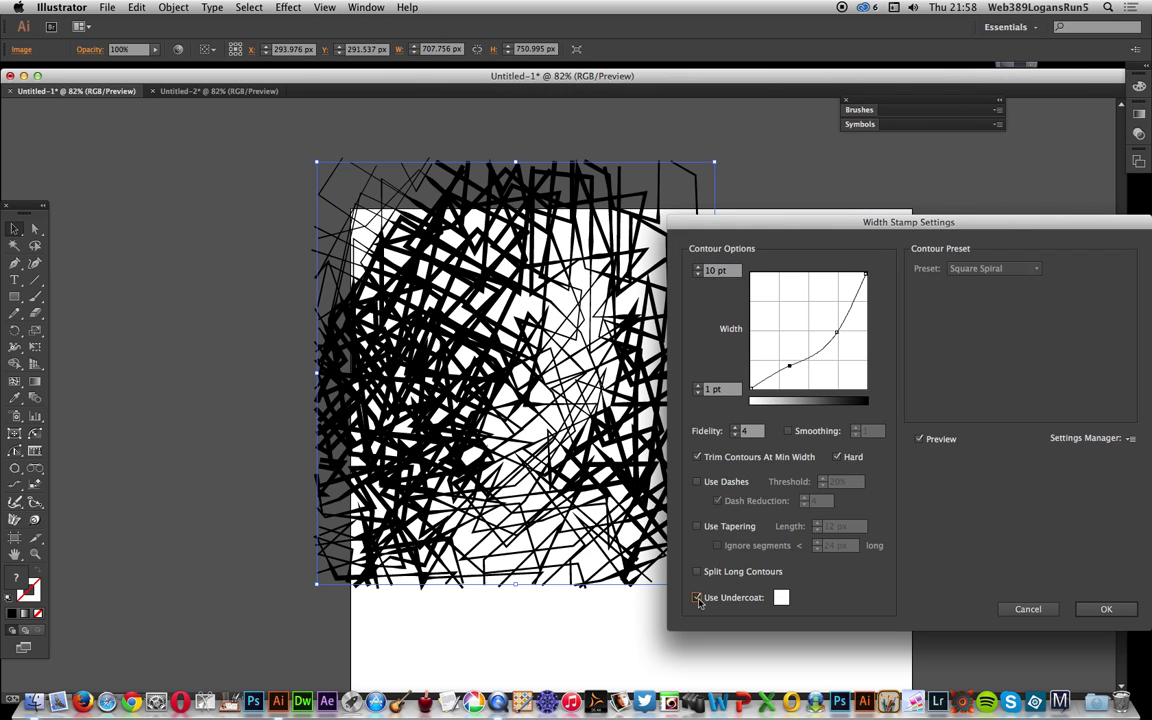
pyautogui.click(781, 597)
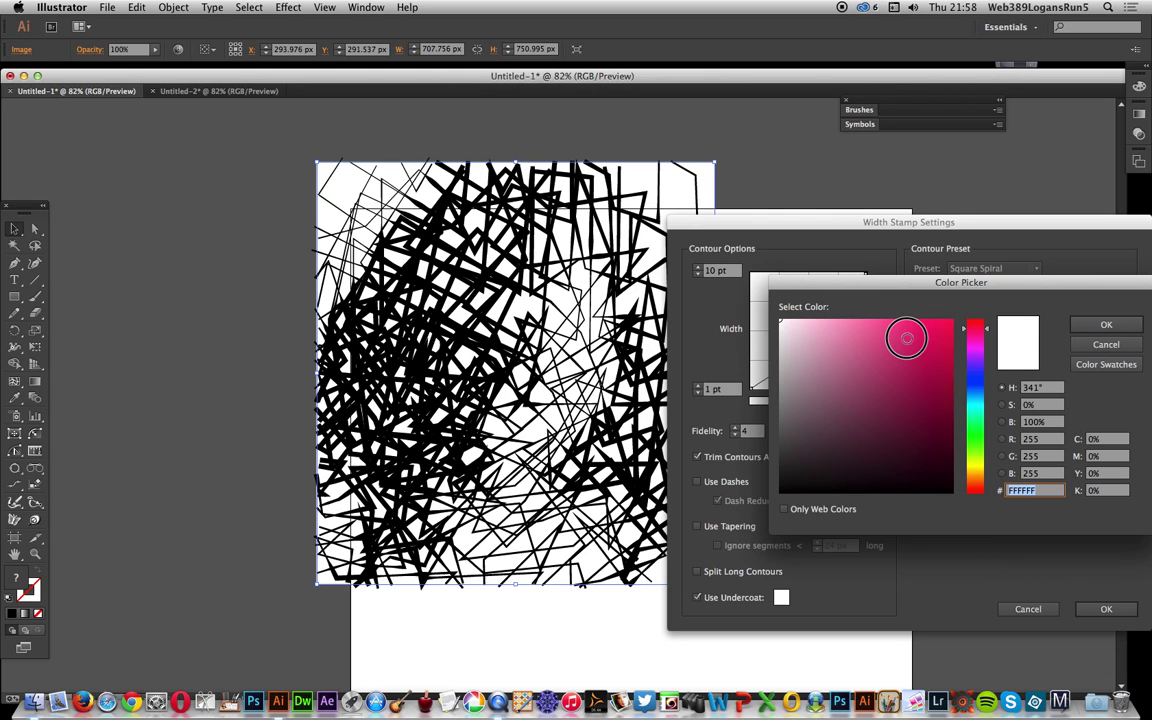
pyautogui.click(904, 338)
pyautogui.click(1092, 326)
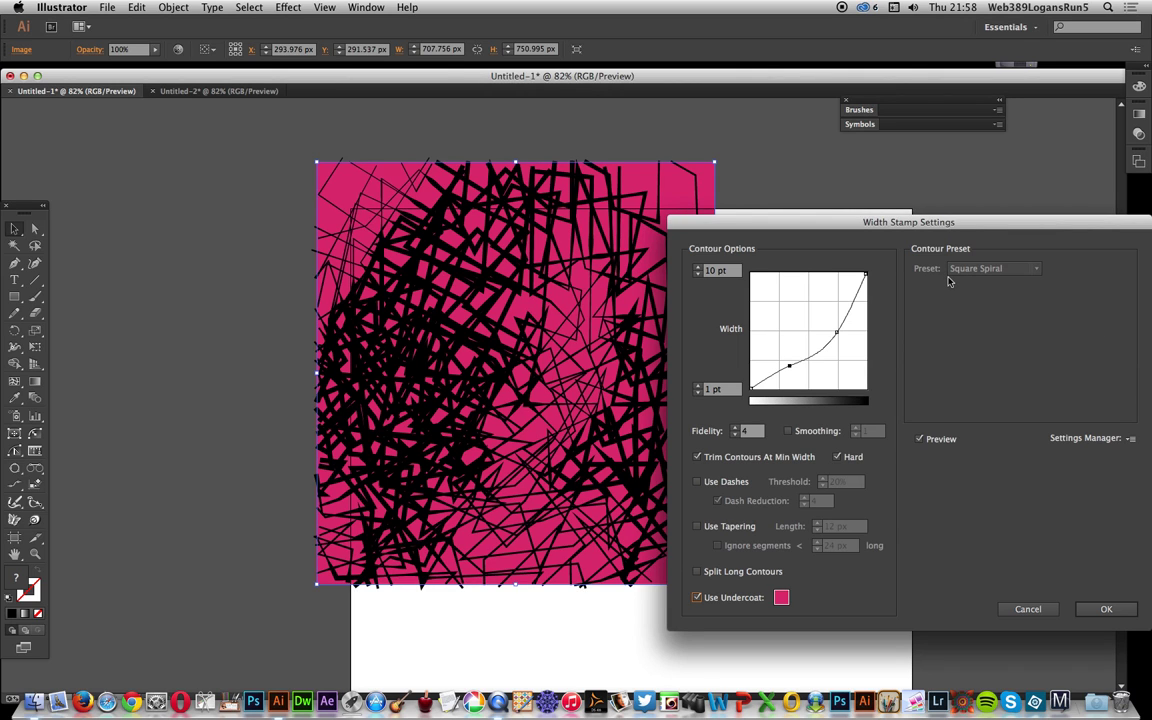
pyautogui.click(1115, 611)
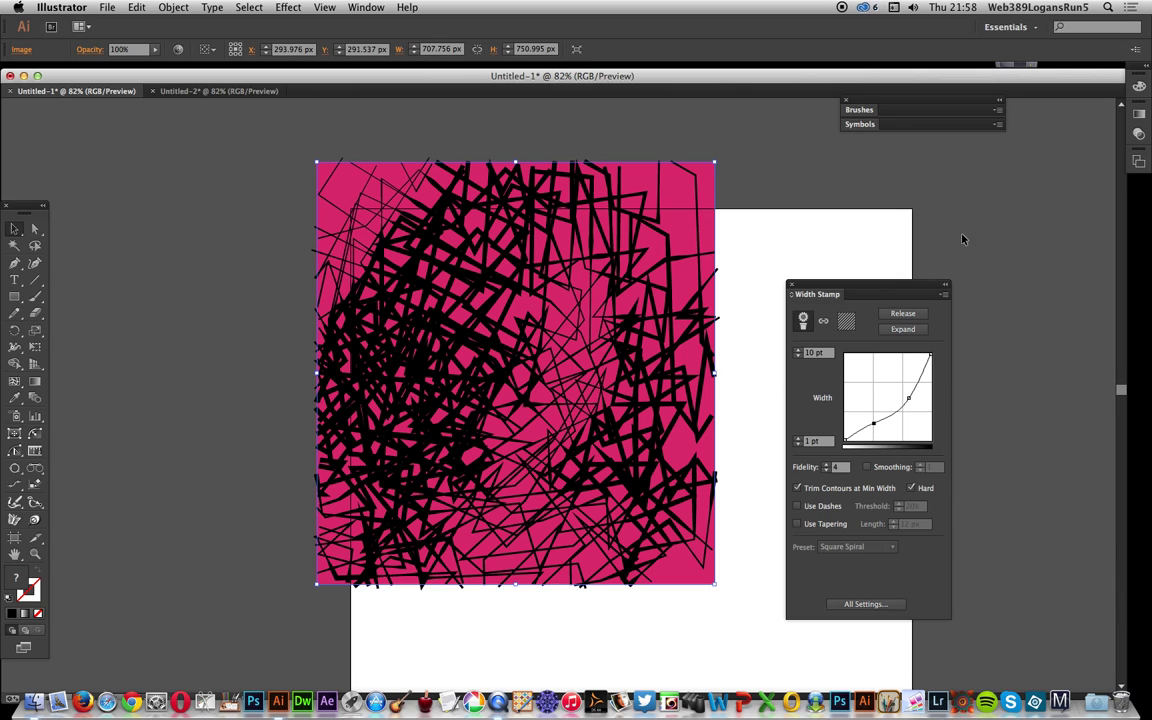